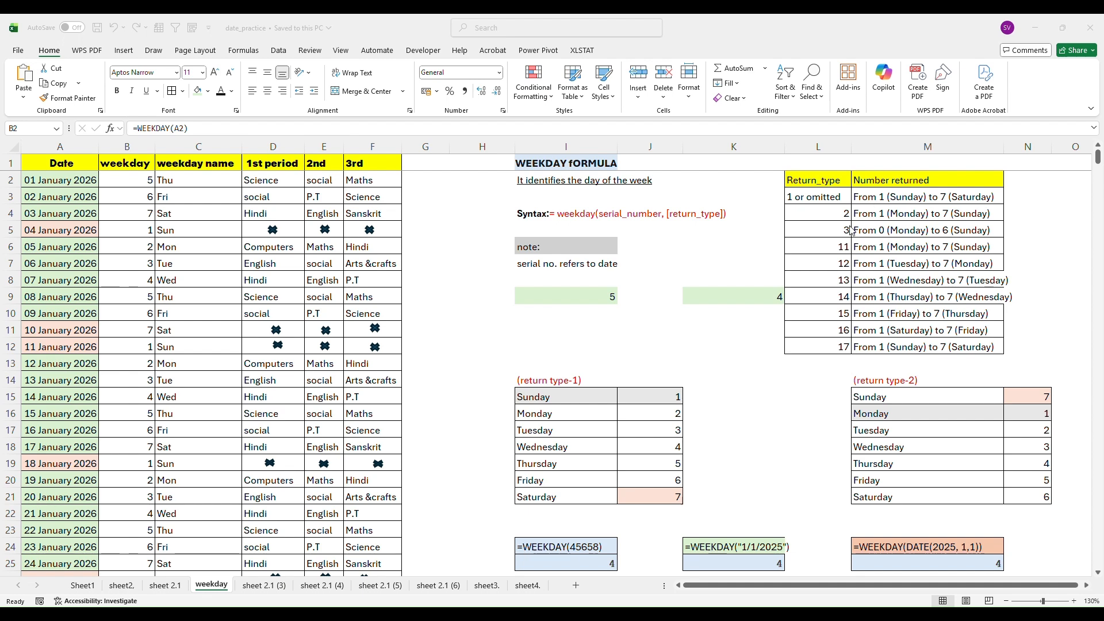
Examine the return type-1 weekday numbering table and the list of WEEKDAY return types with their number ranges
click(648, 397)
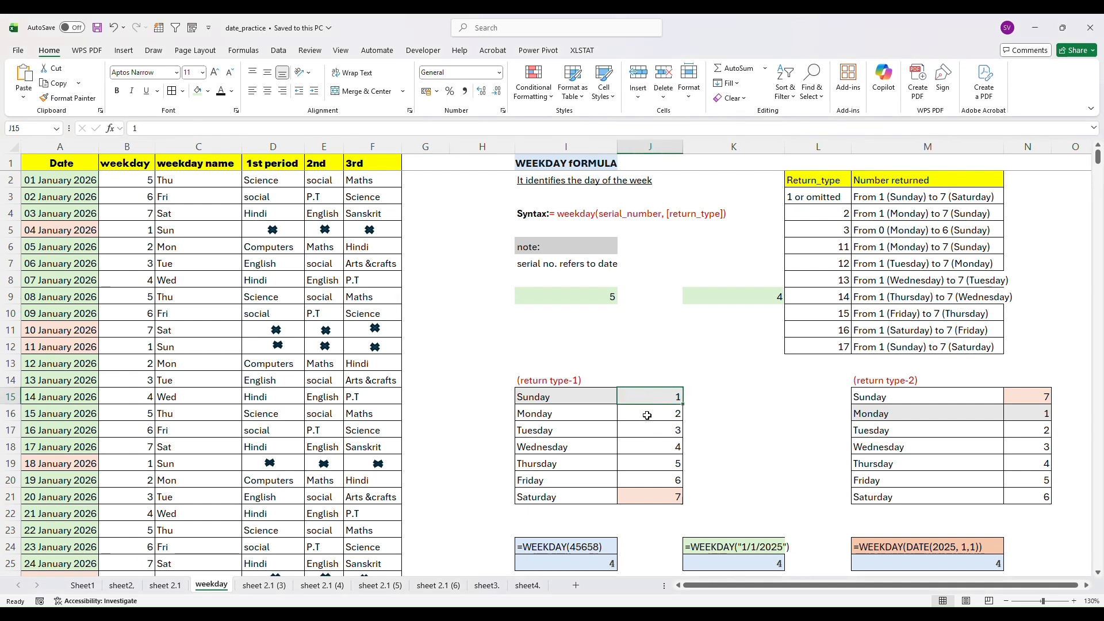
click(647, 412)
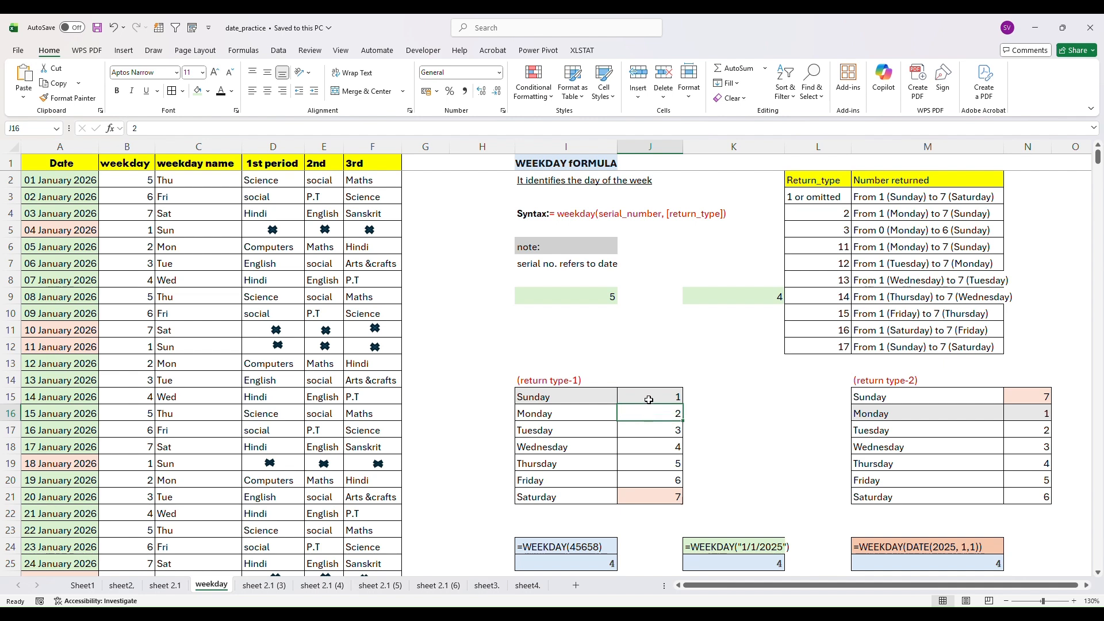
drag(649, 397, 651, 498)
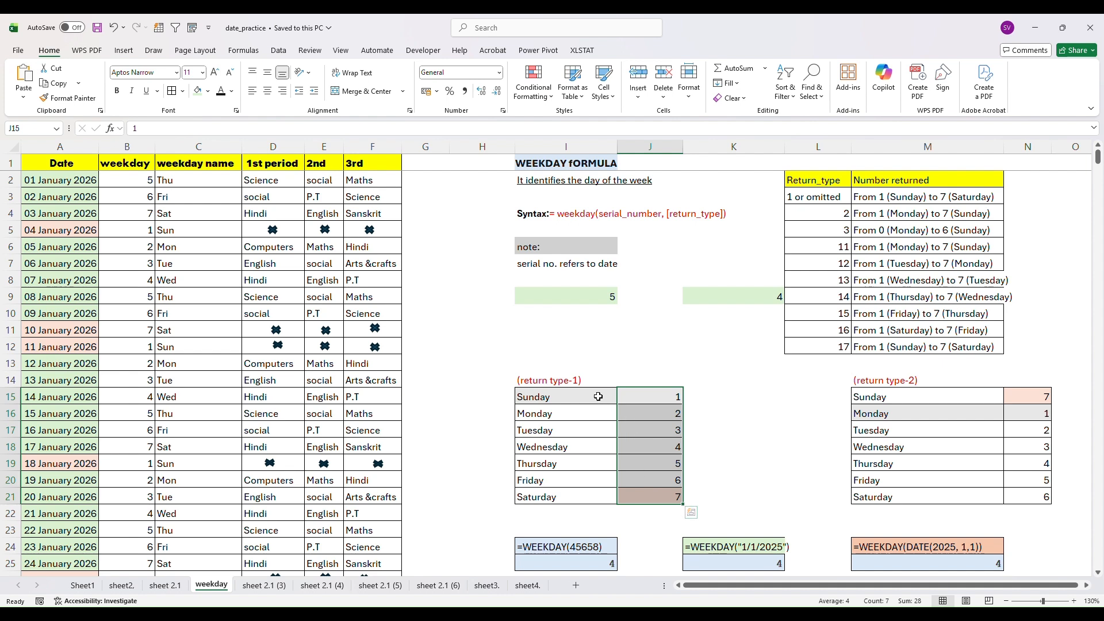
click(632, 398)
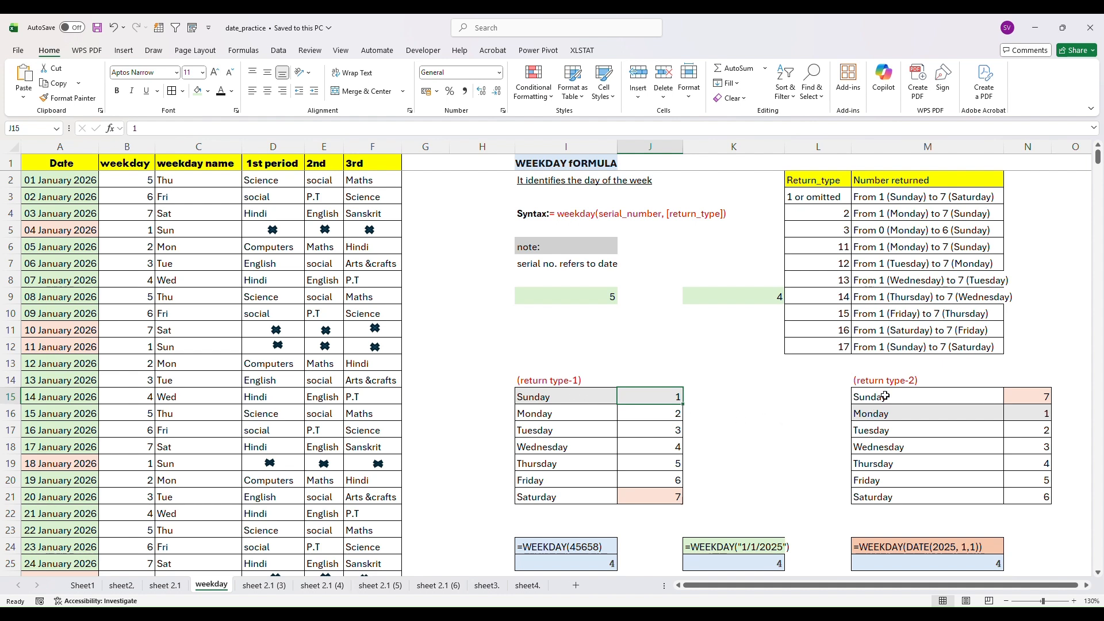
click(832, 217)
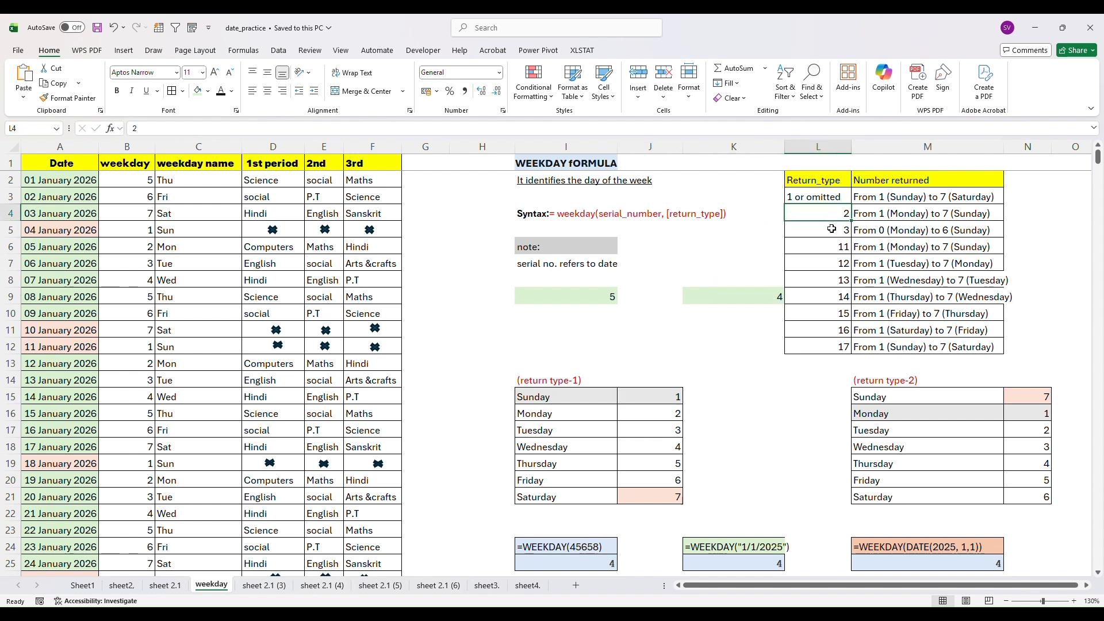
click(831, 230)
click(830, 245)
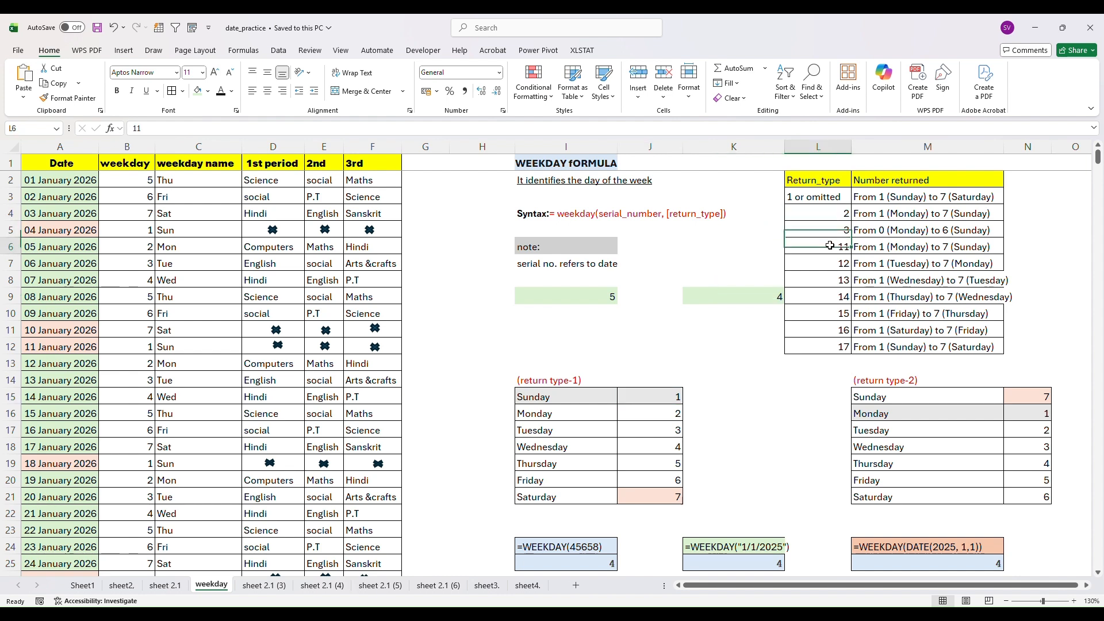
click(828, 347)
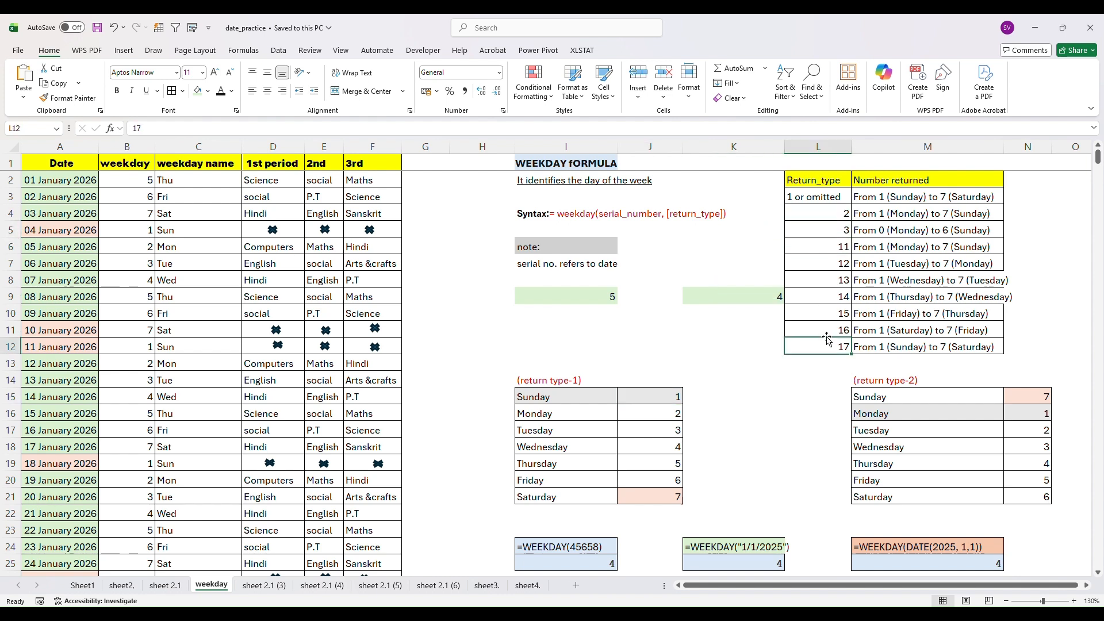
click(831, 200)
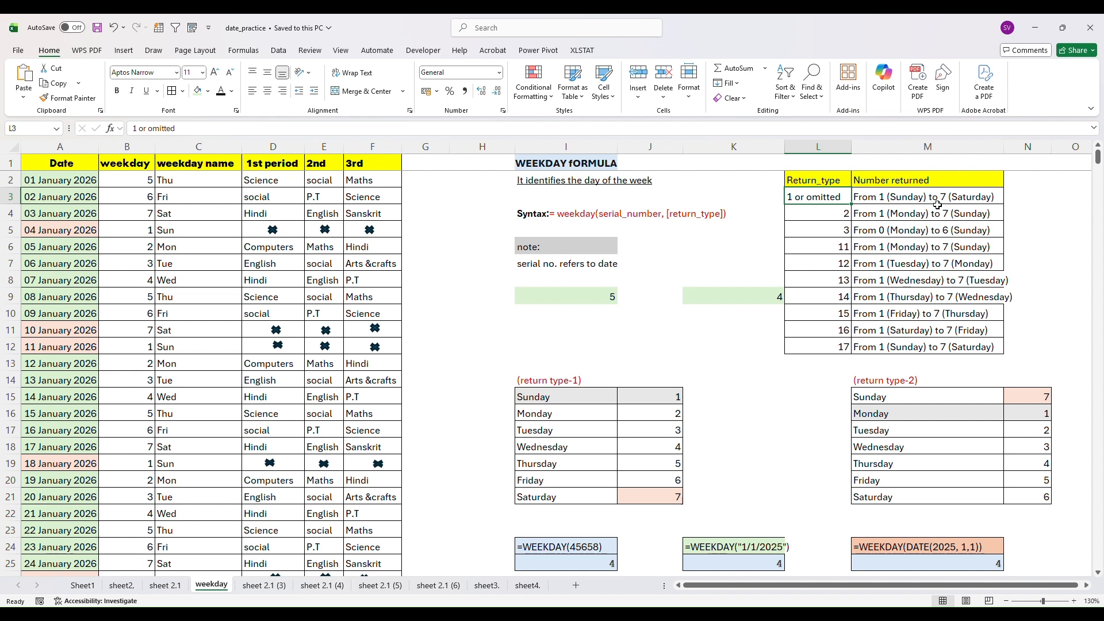
click(834, 218)
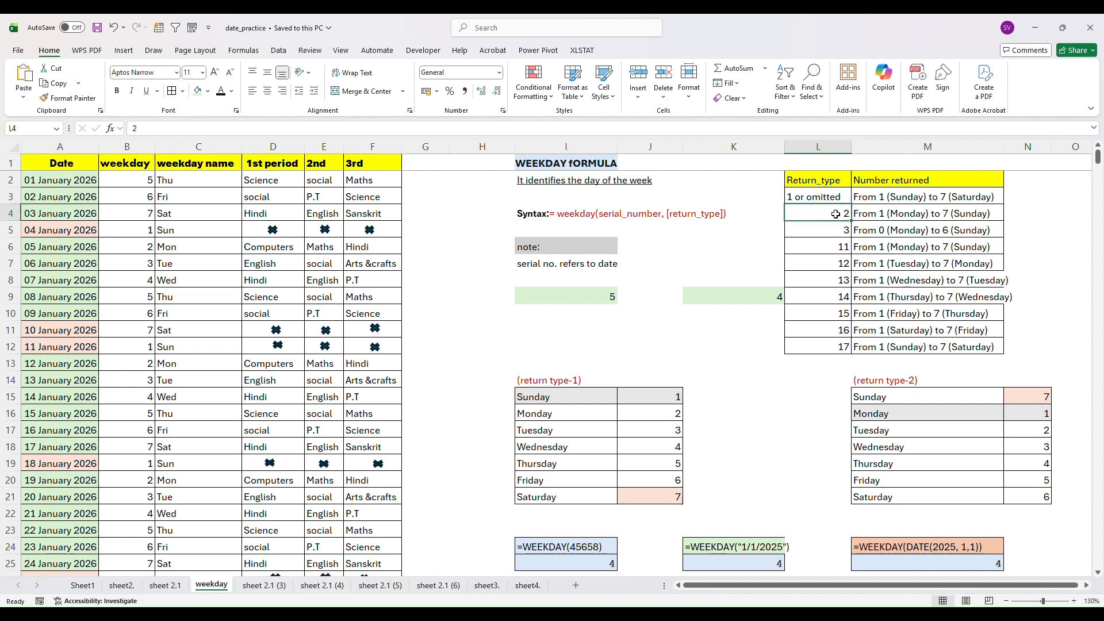
click(890, 221)
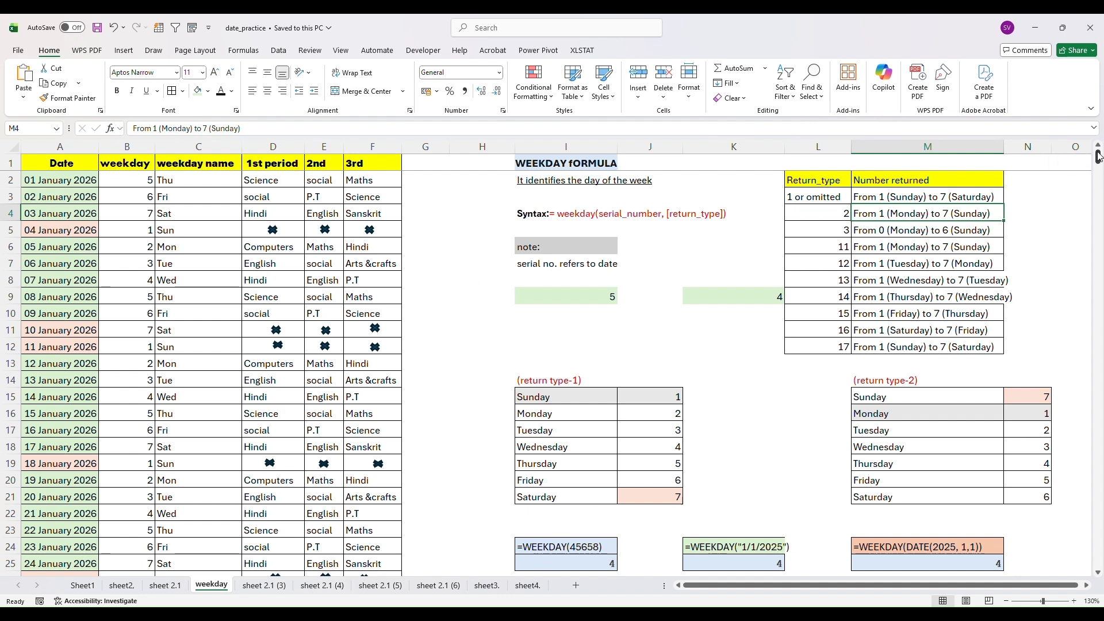
Rewrite the formula in B2 as =WEEKDAY(A2,1), so that the return type is given explicitly
click(113, 181)
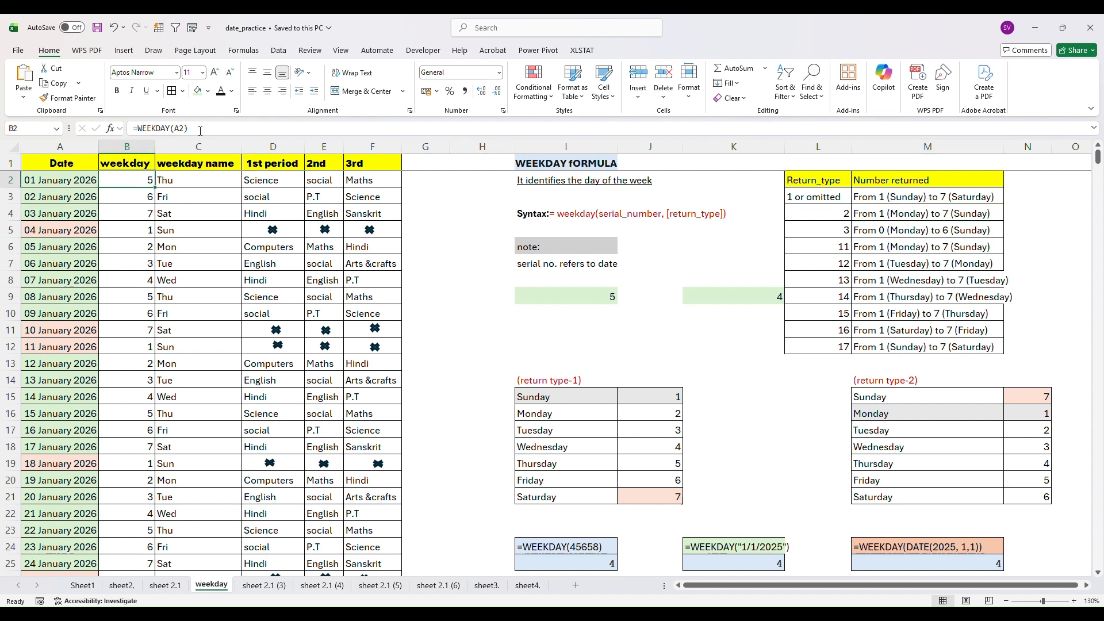
click(200, 129)
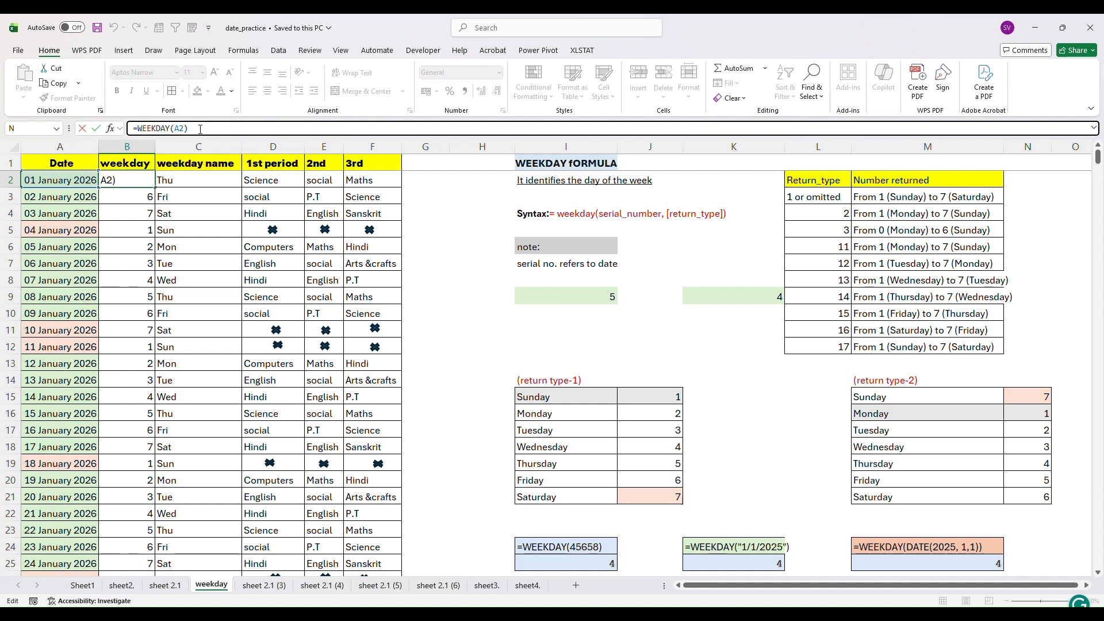
key(BackSpace)
key(BackSpace)
key(BackSpace)
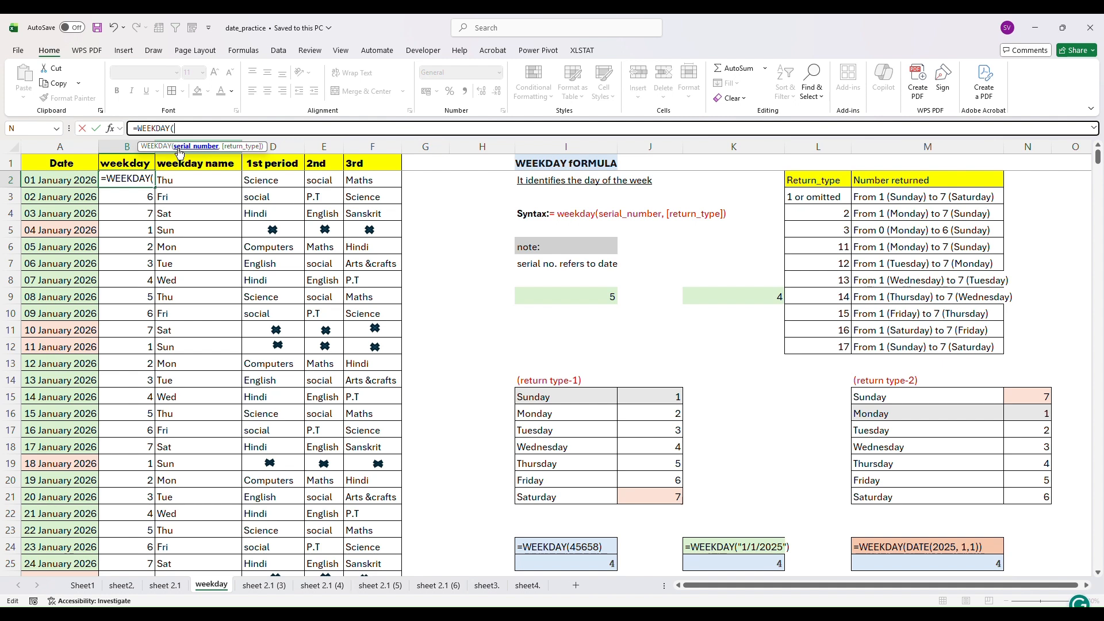
click(63, 181)
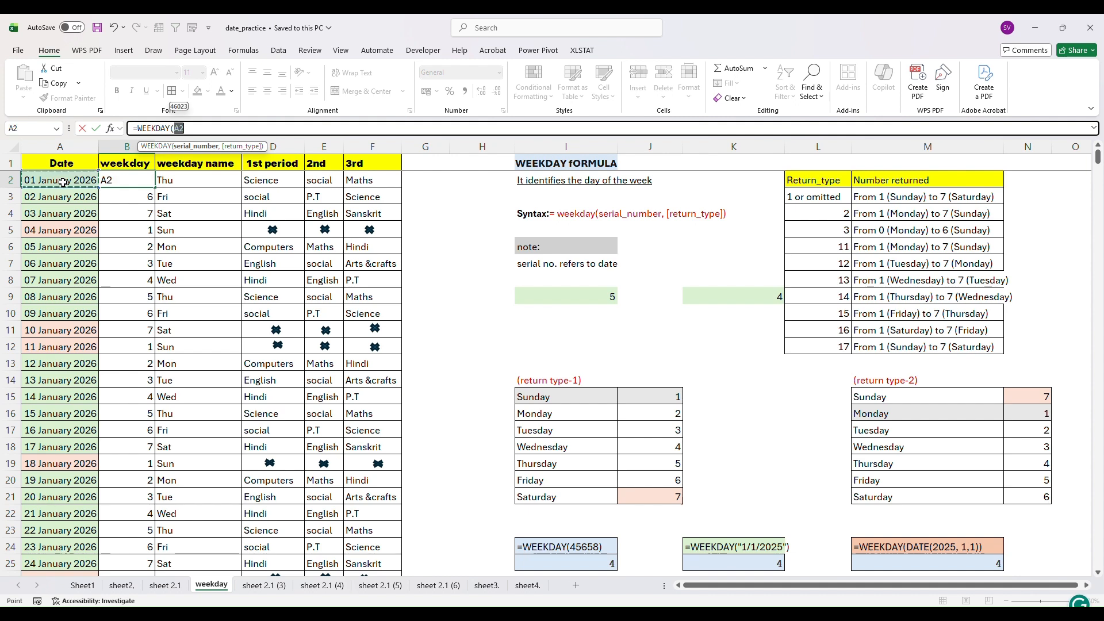
text(,)
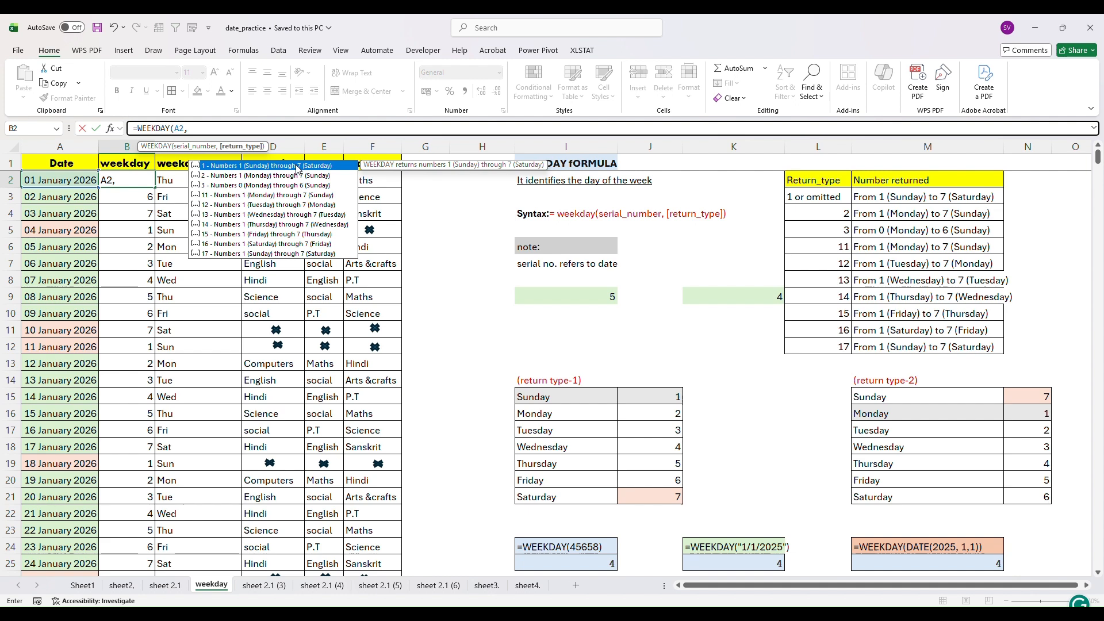
text(1)
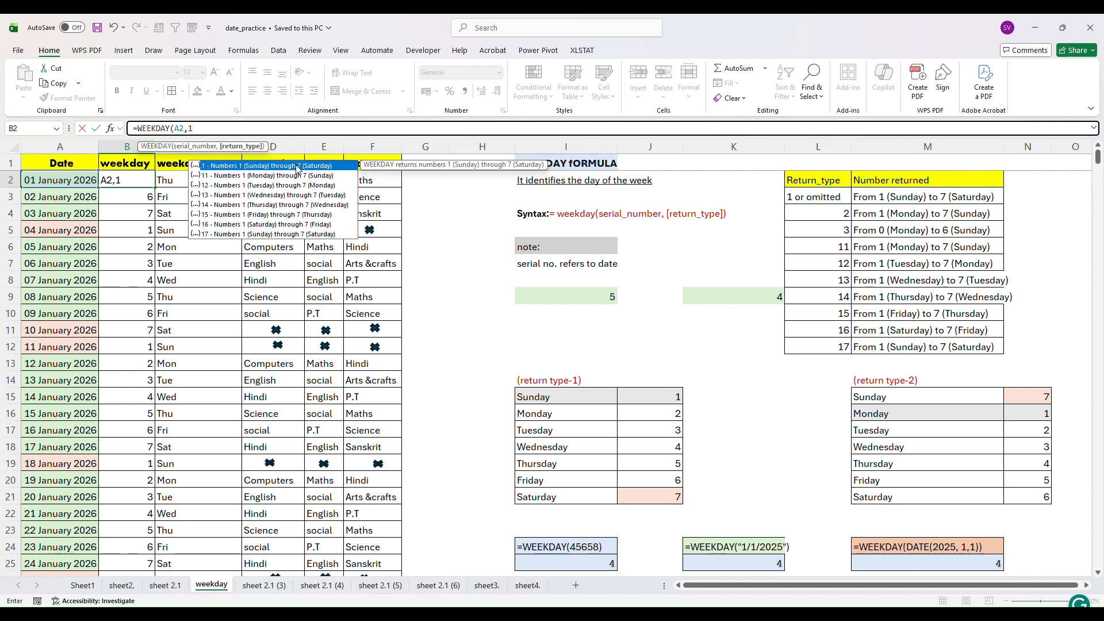
text())
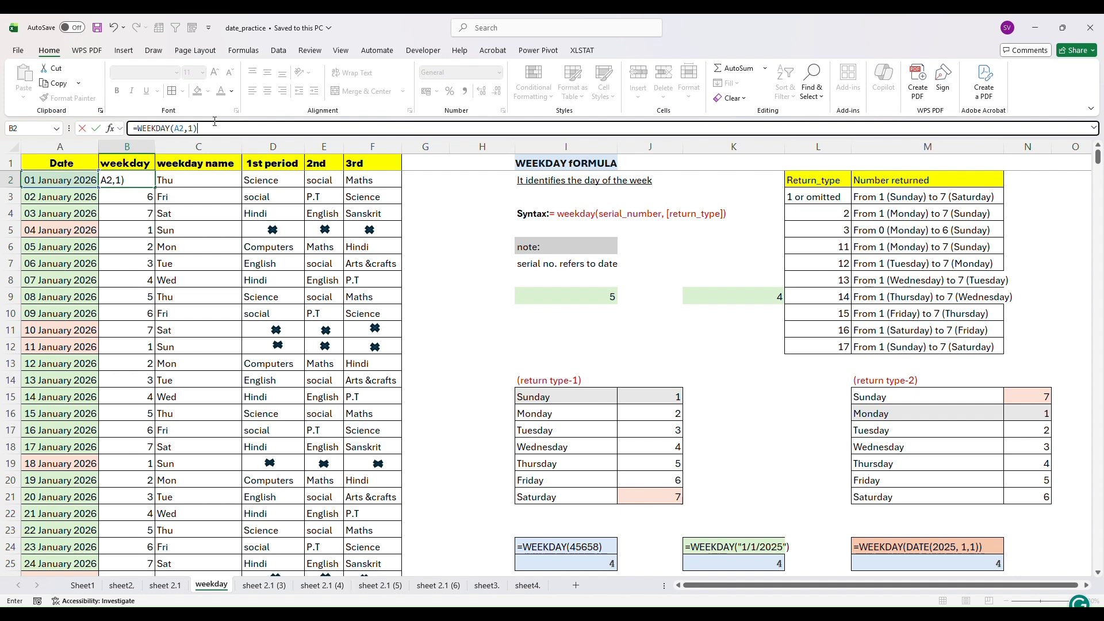
key(Return)
Fill the WEEKDAY formula from B2 down the weekday column to B31
click(139, 182)
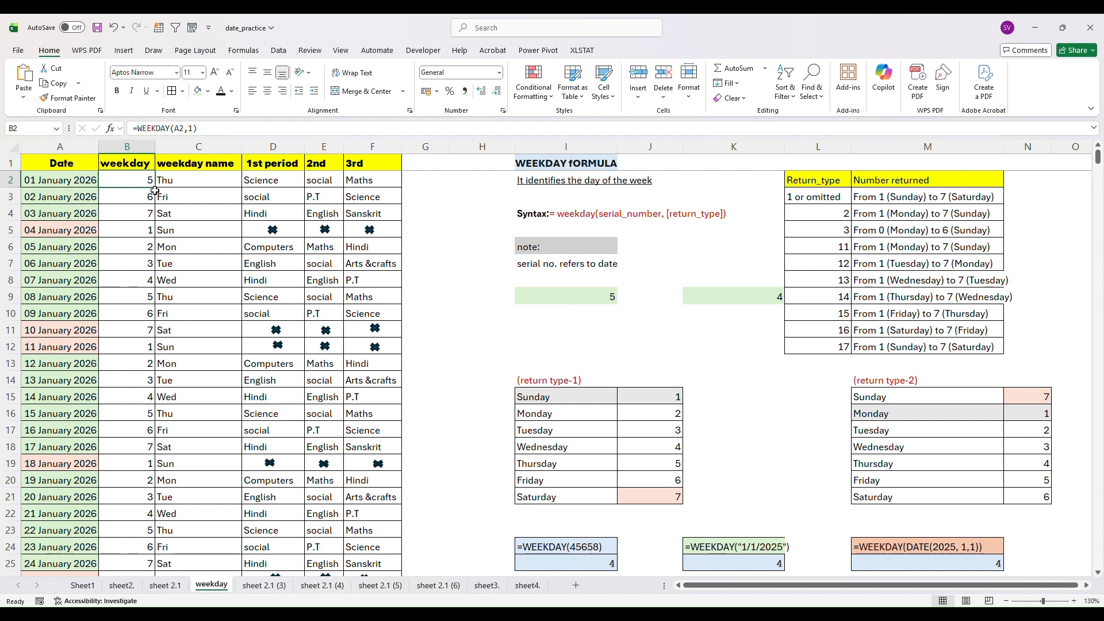
click(155, 188)
click(155, 188)
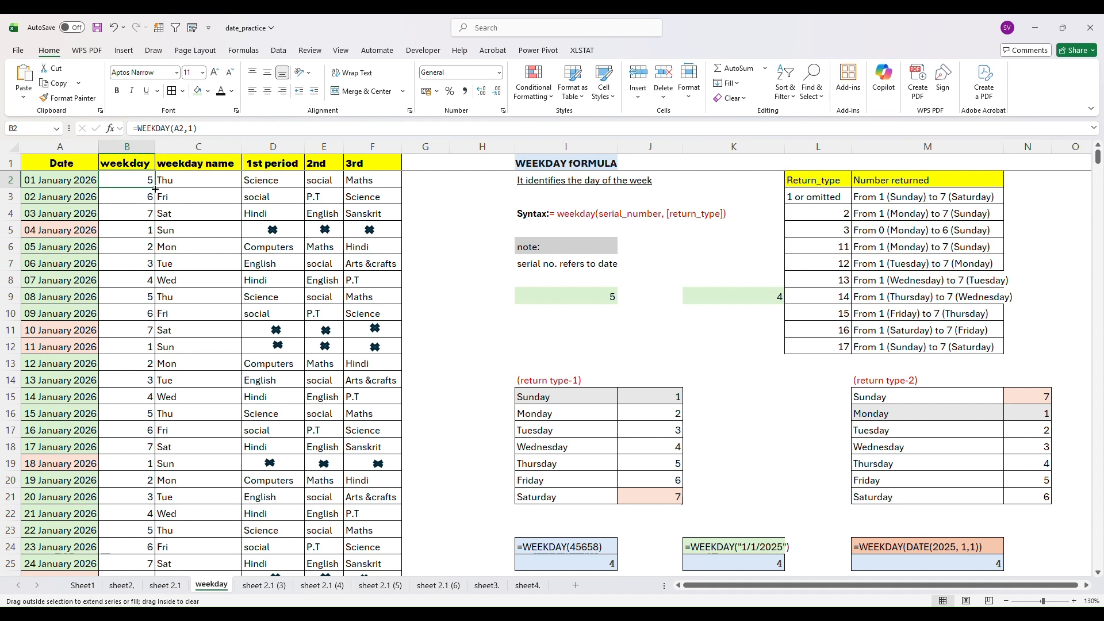
drag(155, 189, 156, 549)
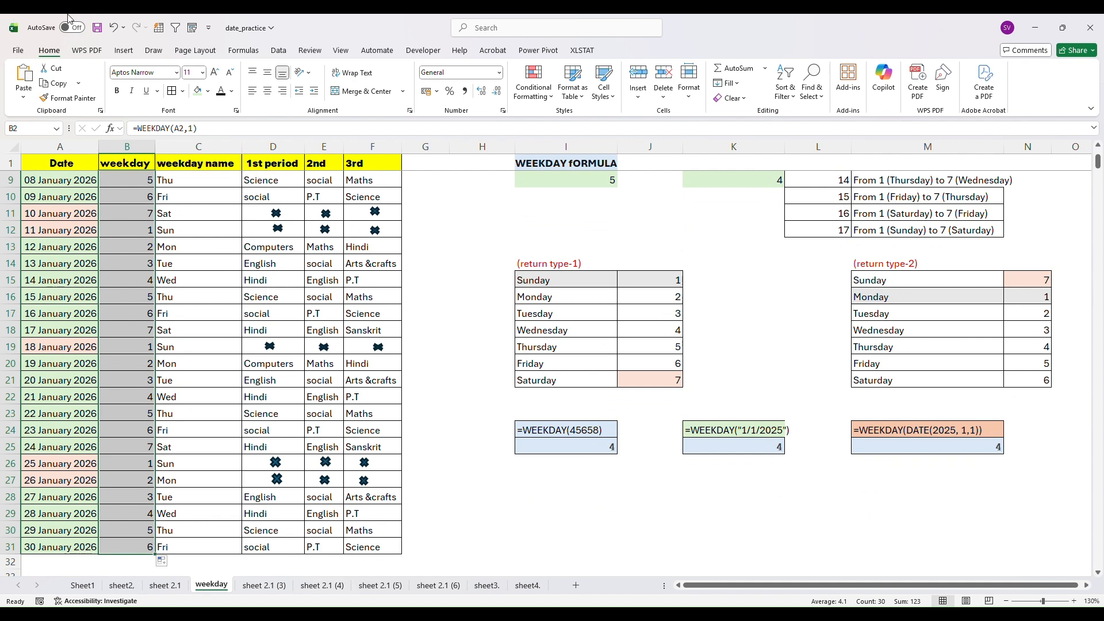
drag(1098, 162, 1098, 155)
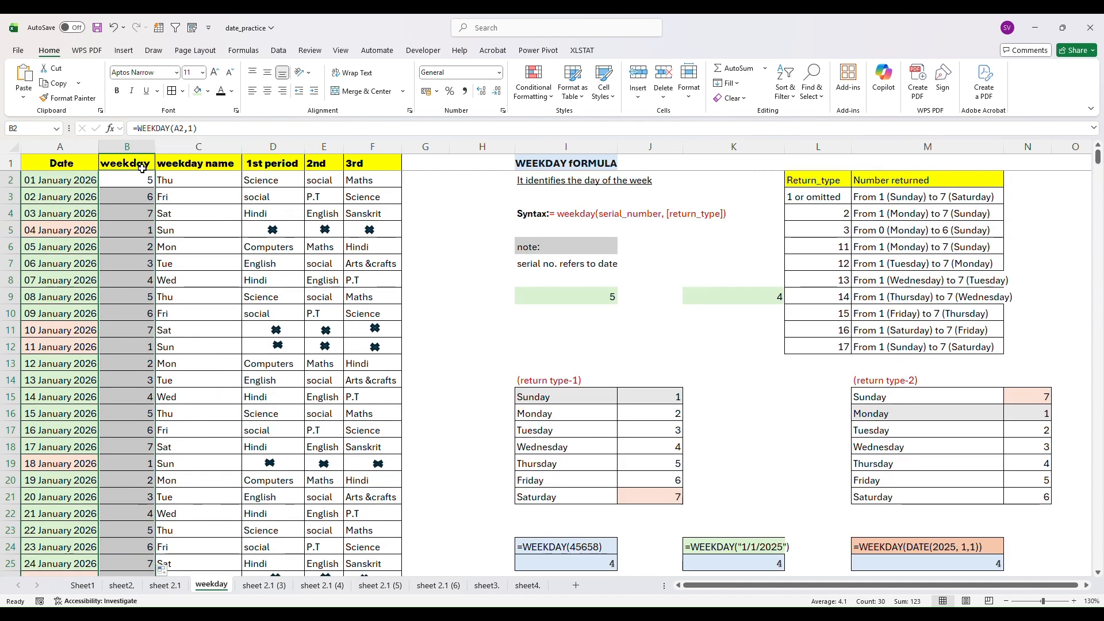
Clear the existing weekday names from C2:C25
drag(158, 180, 177, 559)
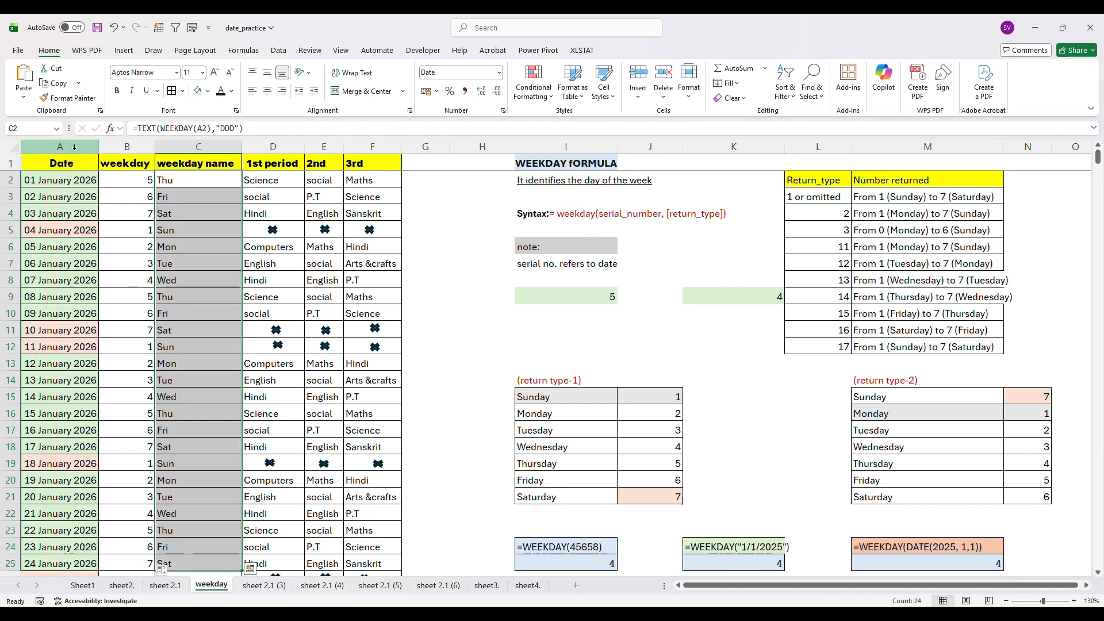
key(Delete)
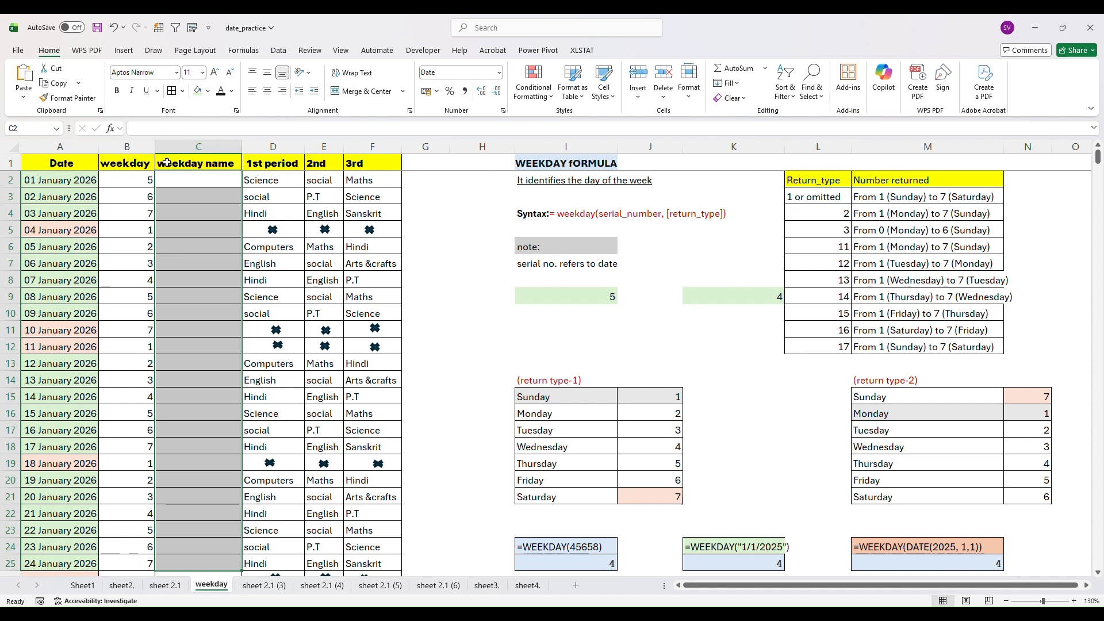
click(169, 180)
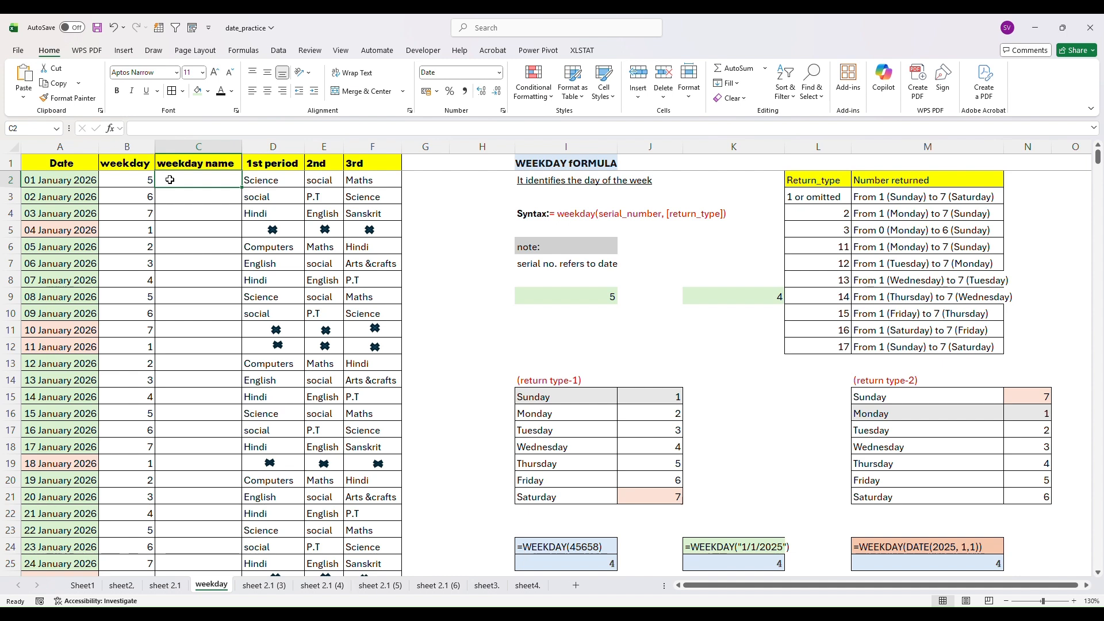
Enter =TEXT(WEEKDAY(A2,1),"dddd") in C2 to give the weekday name of the first date
click(132, 178)
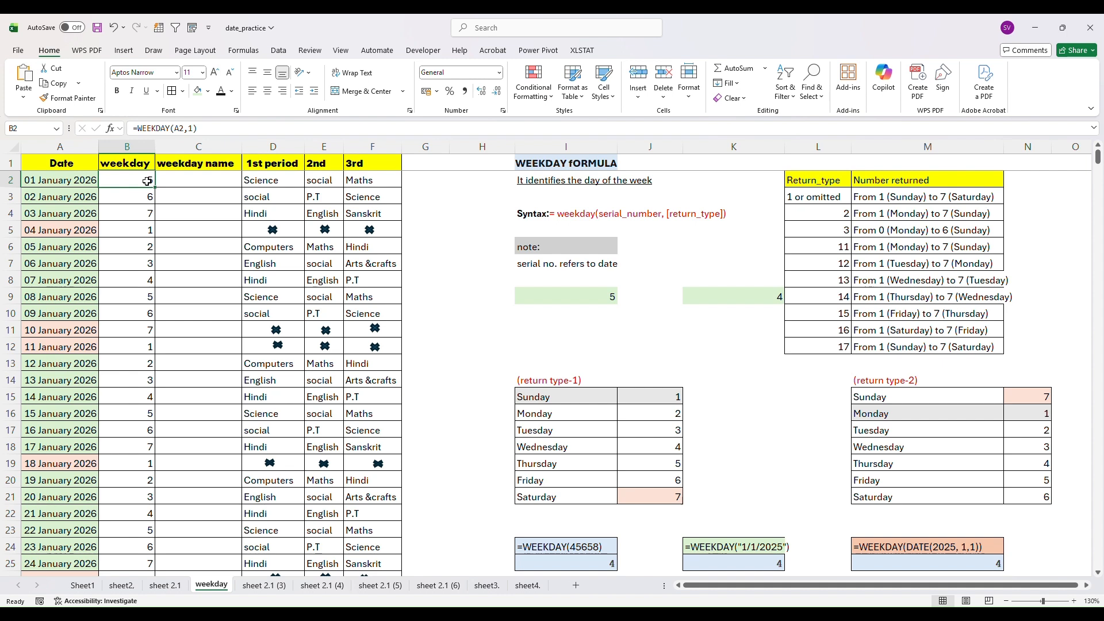
click(176, 176)
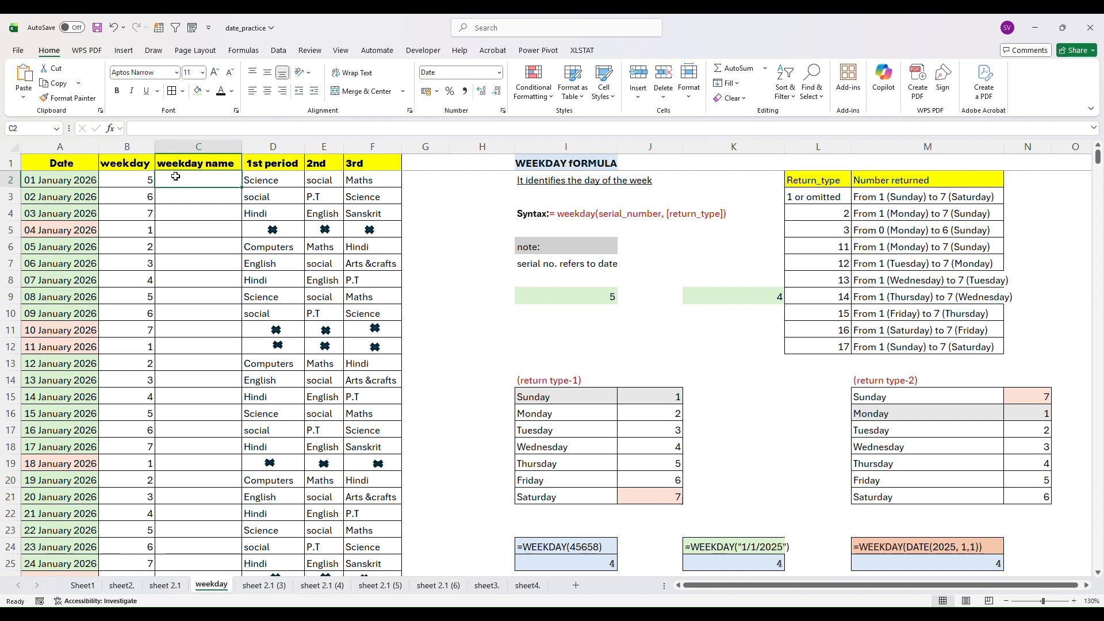
text(=)
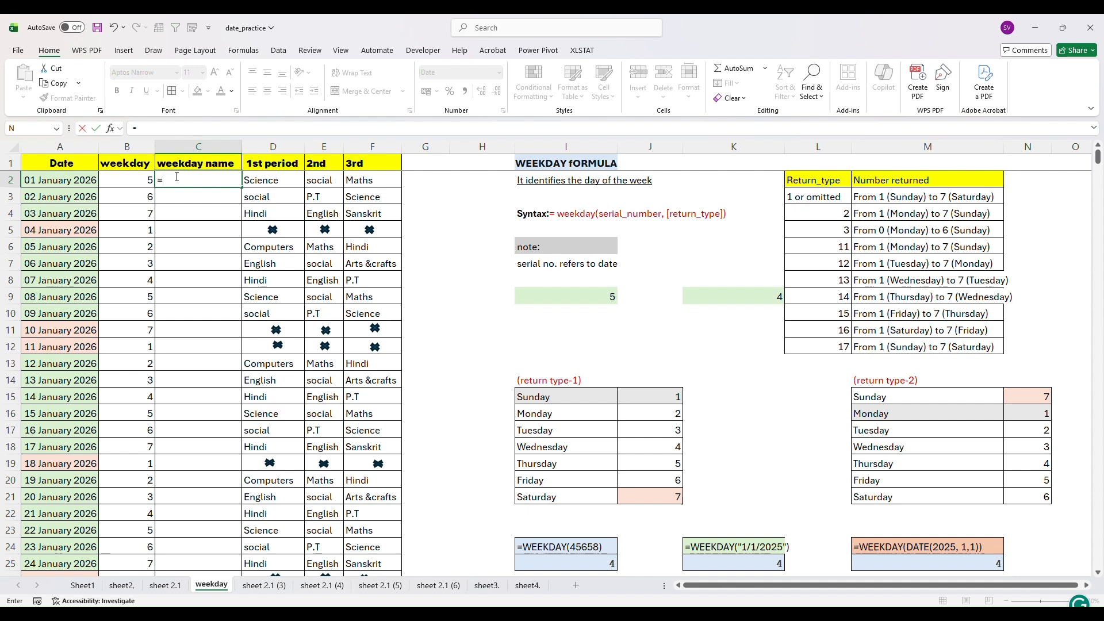
text(text)
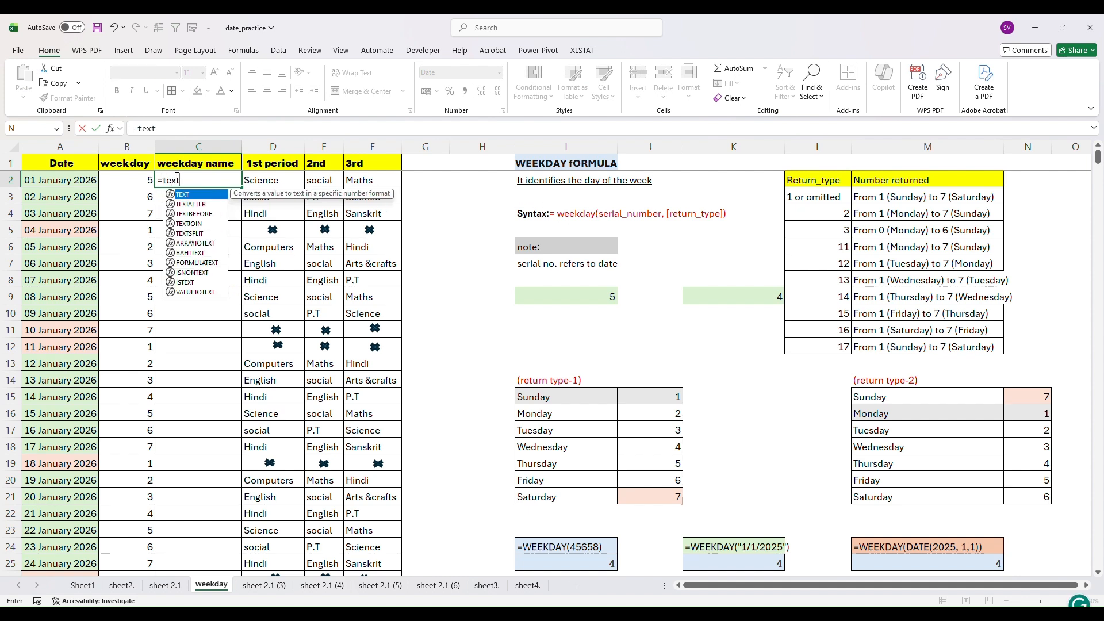
double_click(179, 196)
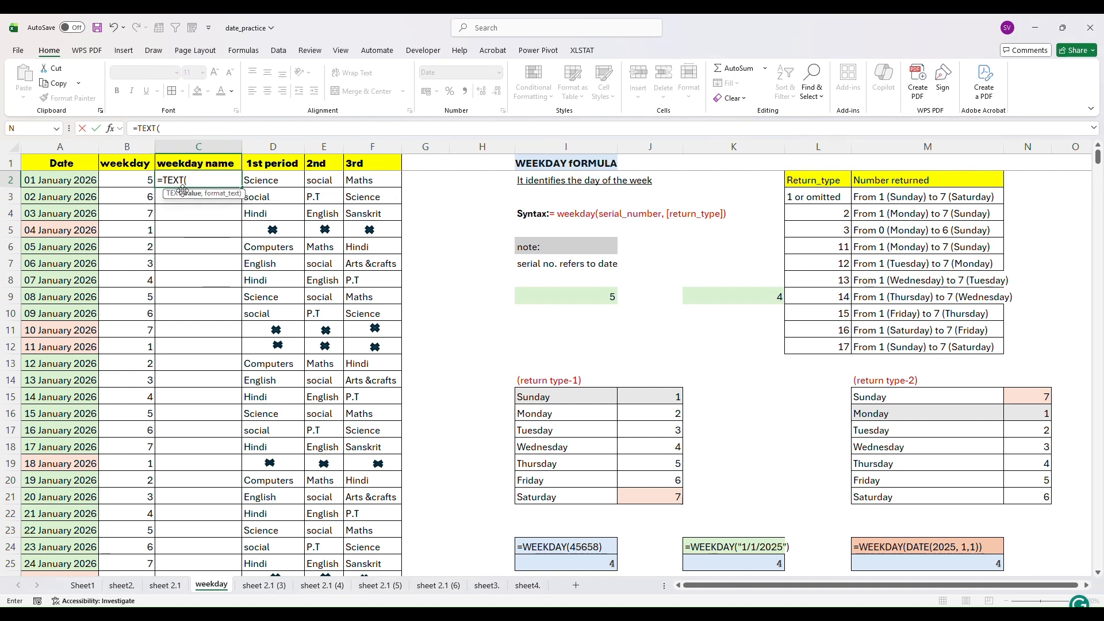
click(190, 183)
text(weekd)
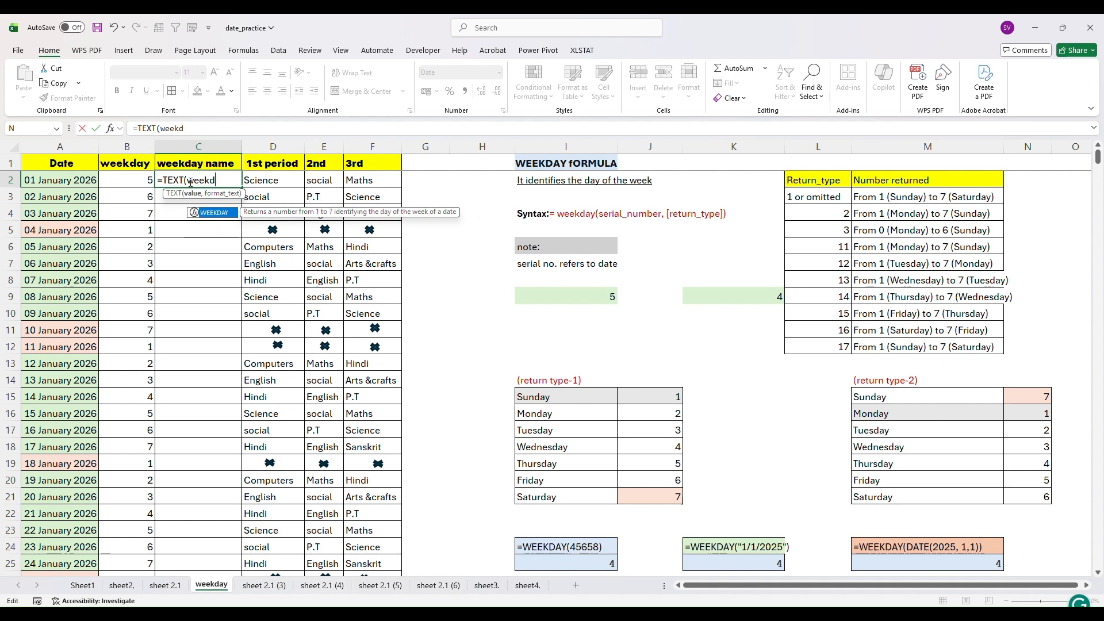
text(ay()
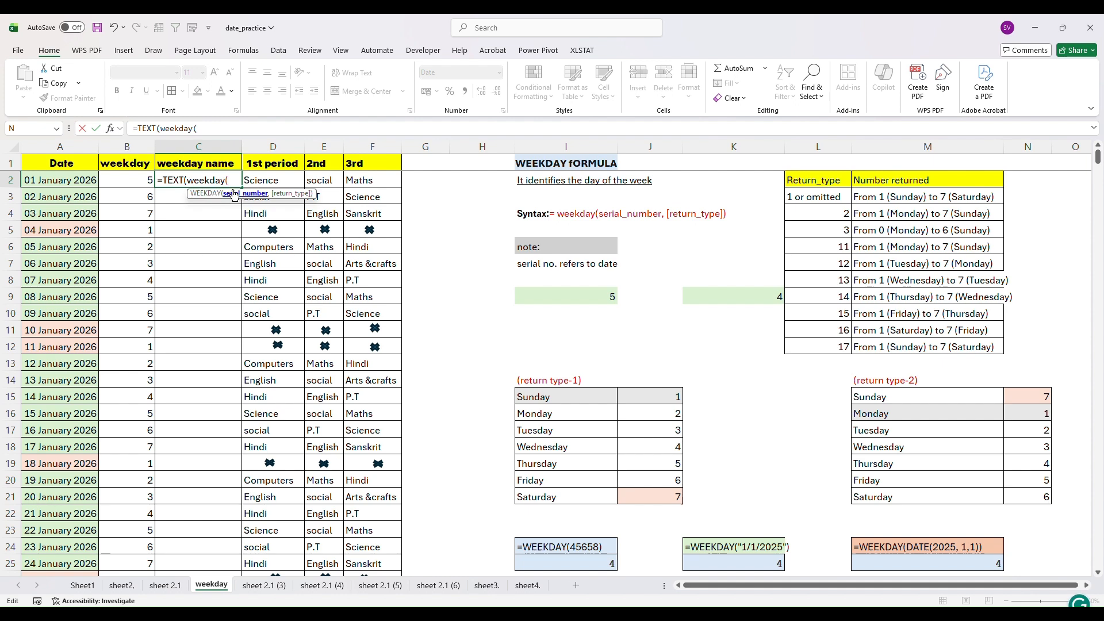
click(65, 181)
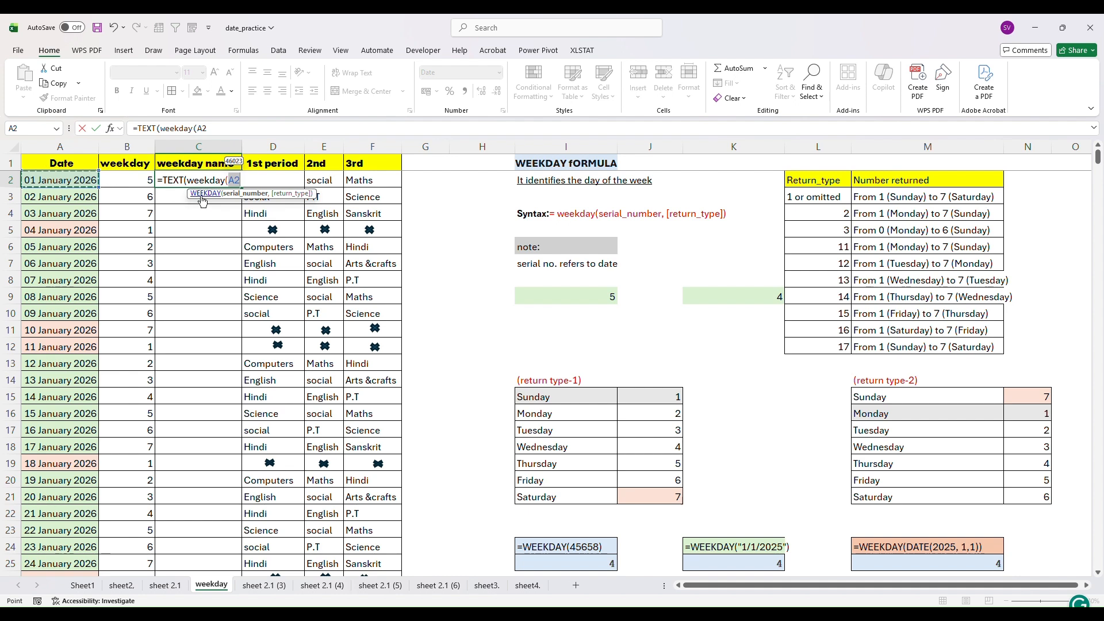
text(,)
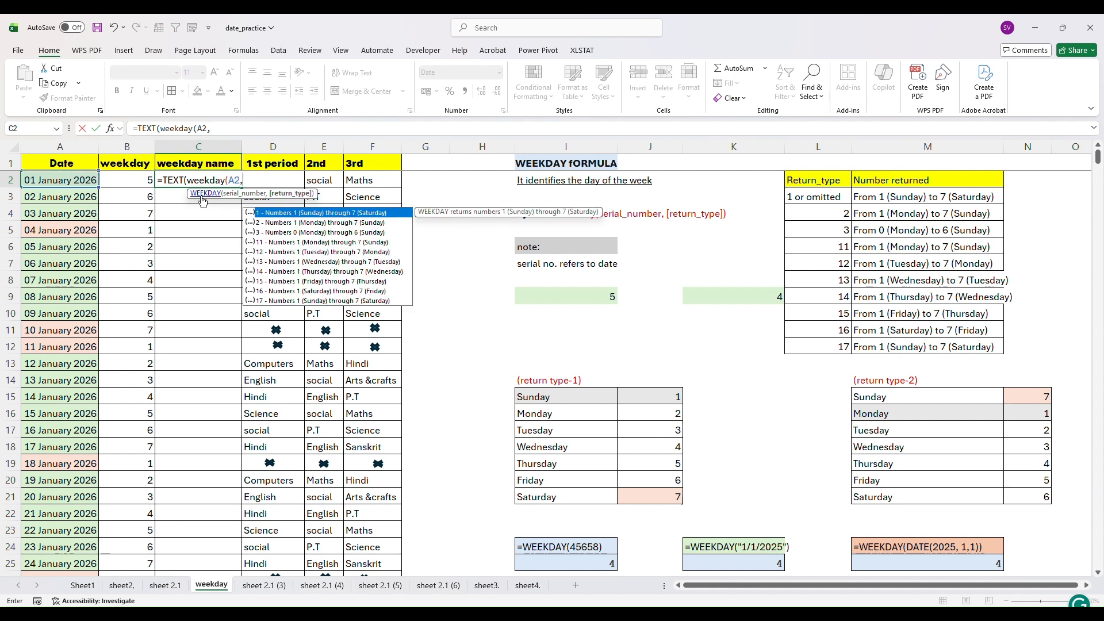
text(1)
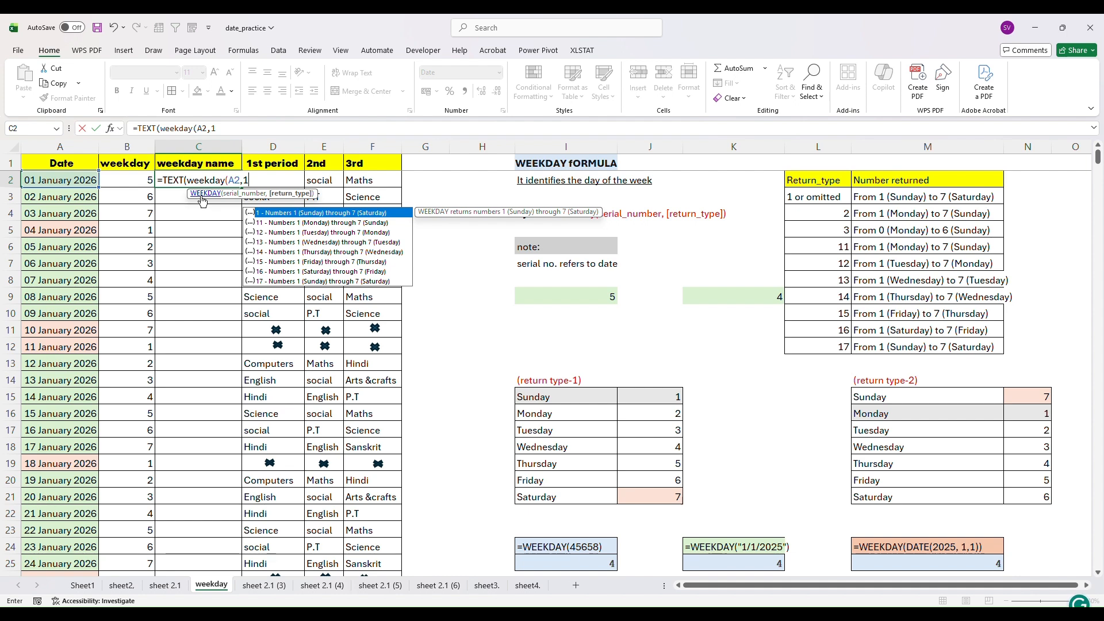
text())
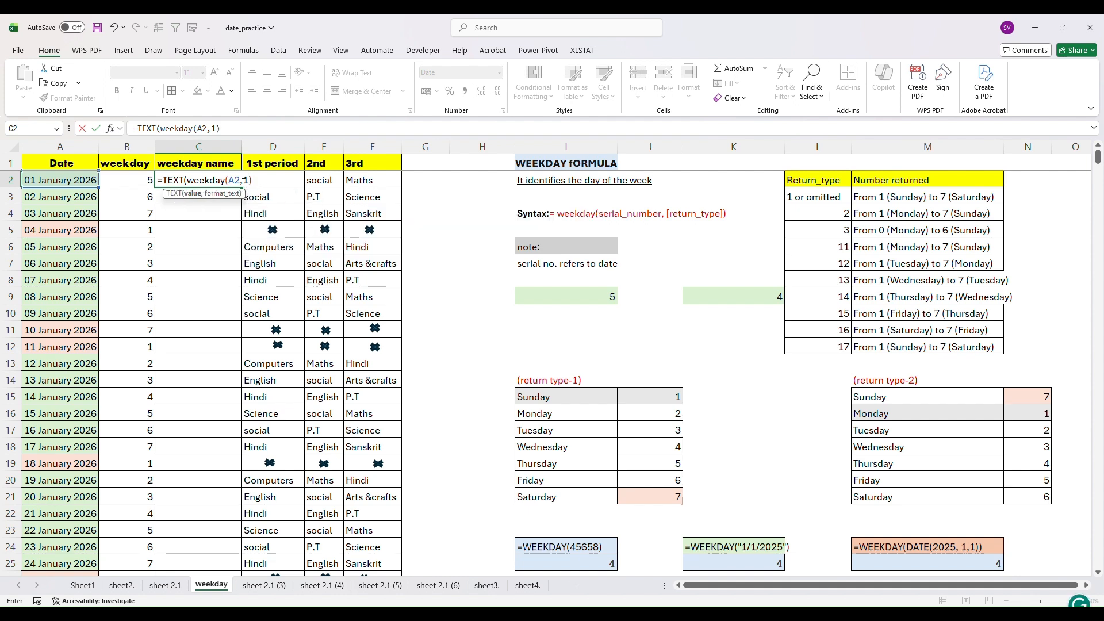
text(,"dddd)
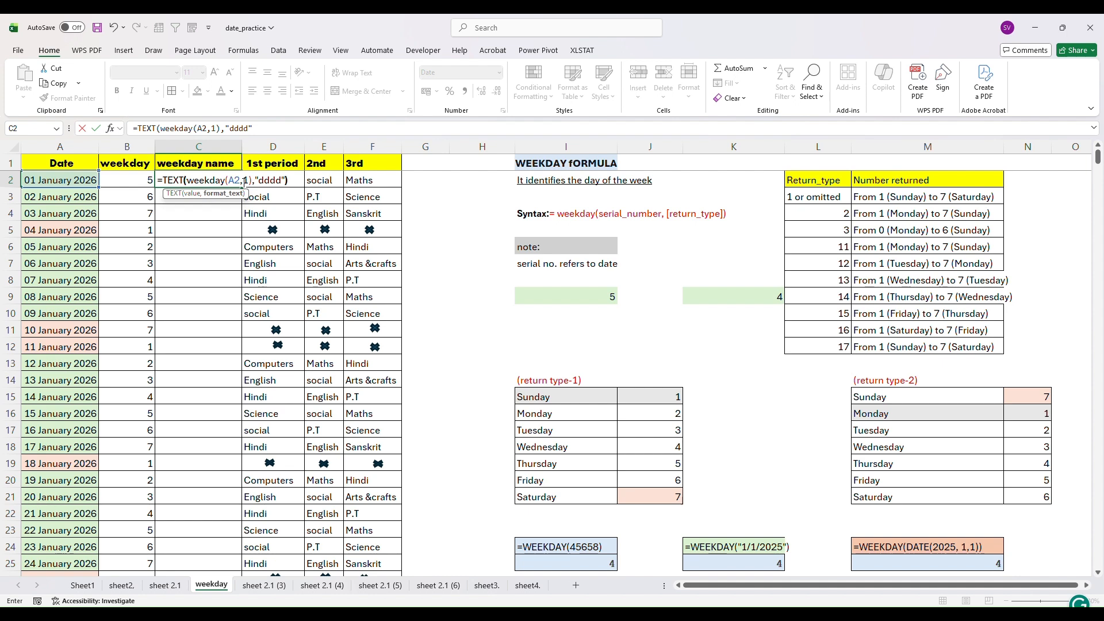
text())
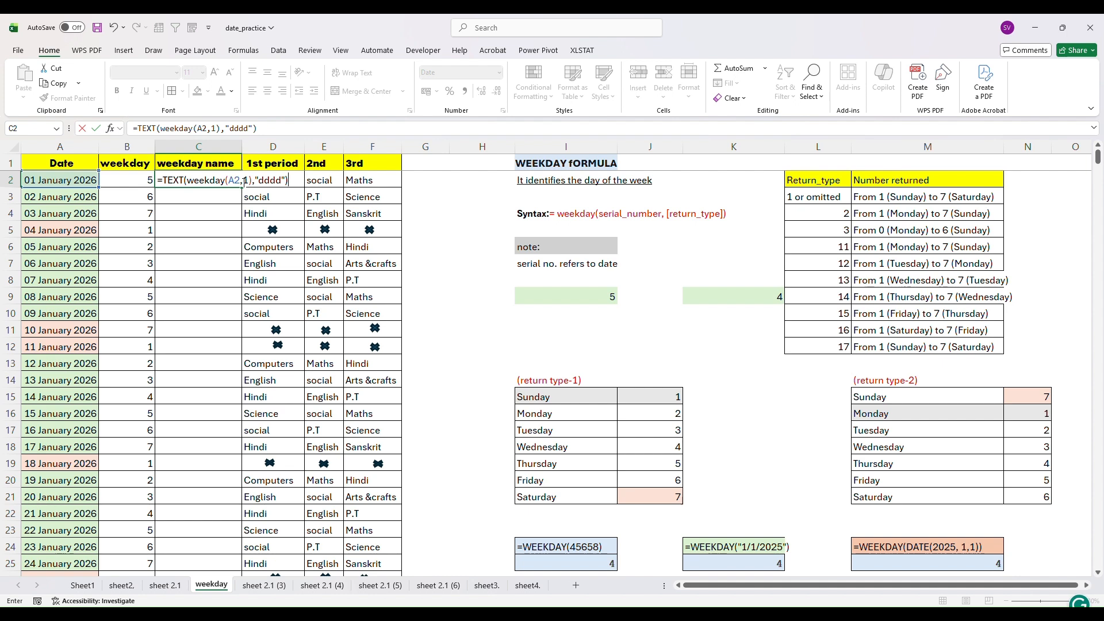
key(Return)
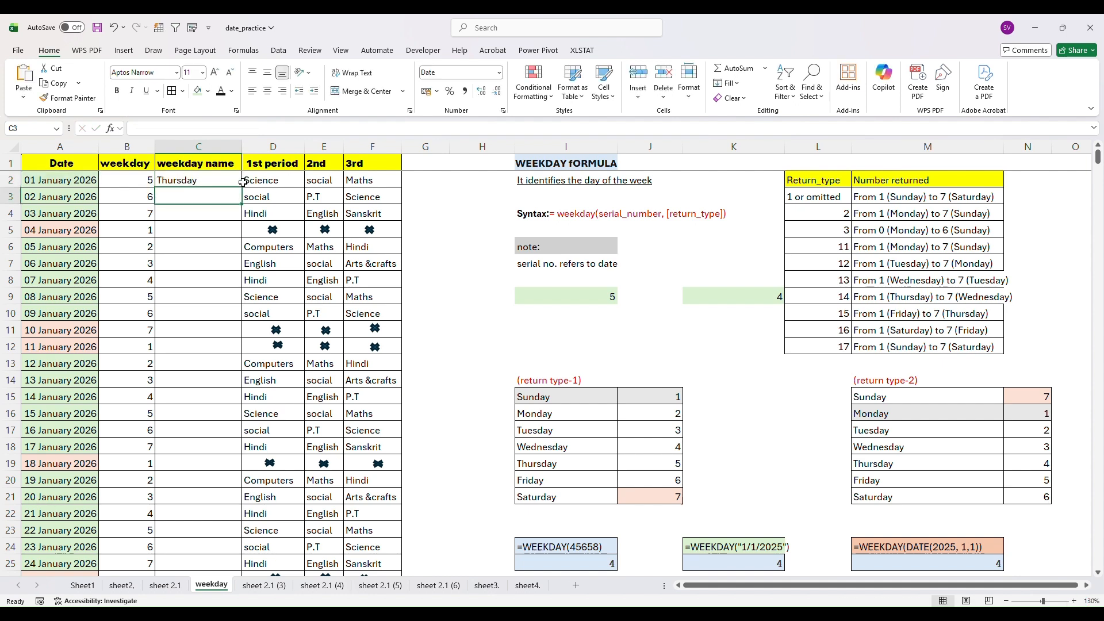
Fill the weekday name formula from C2 down the column to C30
click(237, 183)
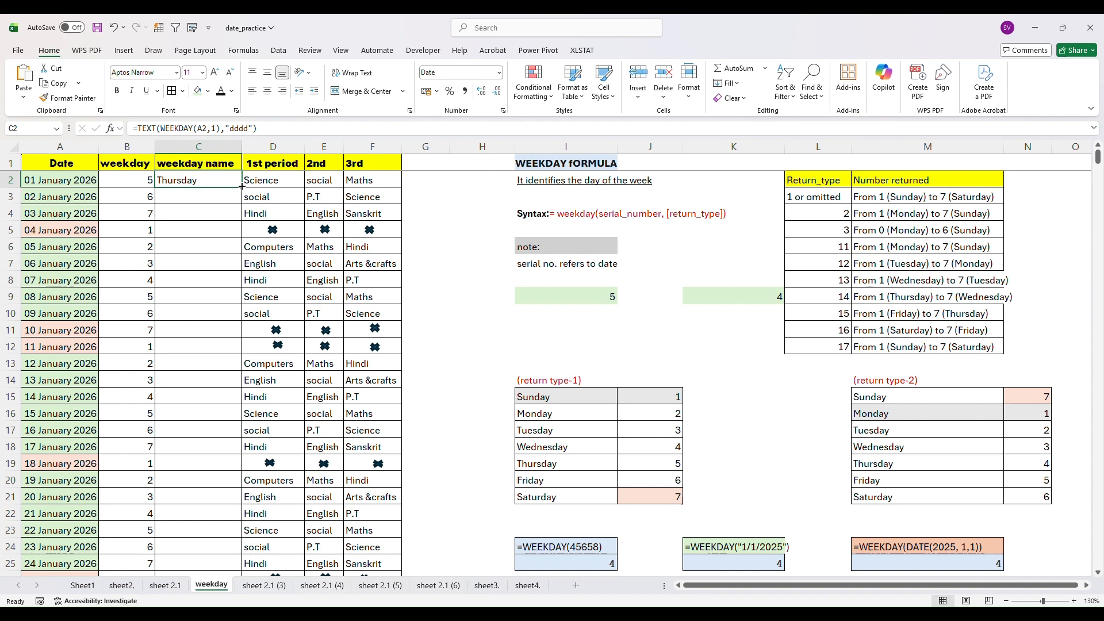
double_click(242, 186)
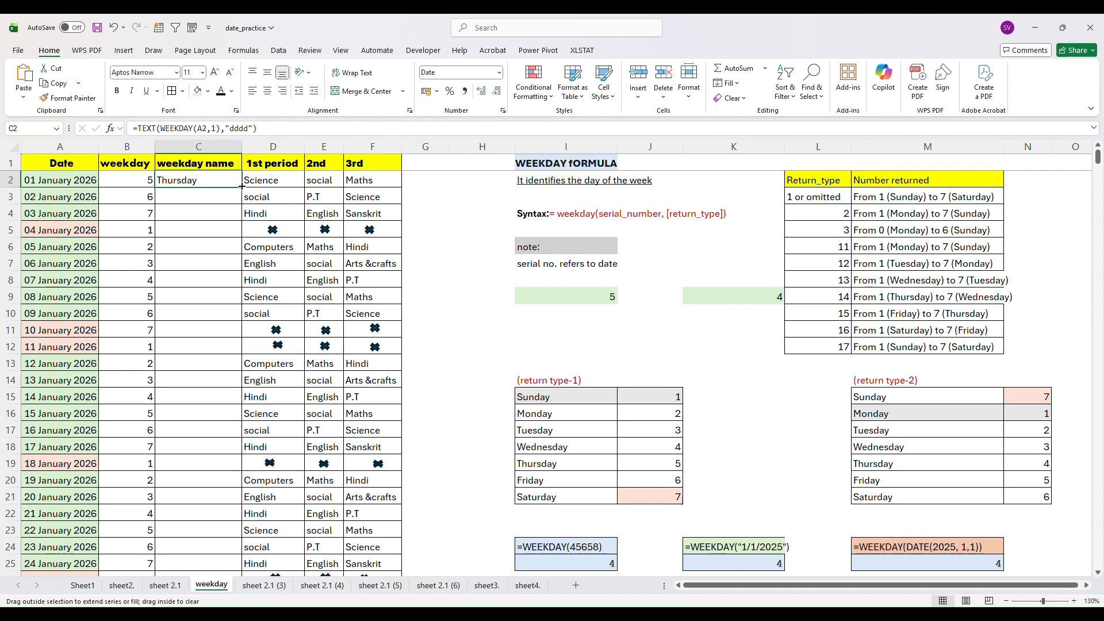
drag(242, 187, 207, 565)
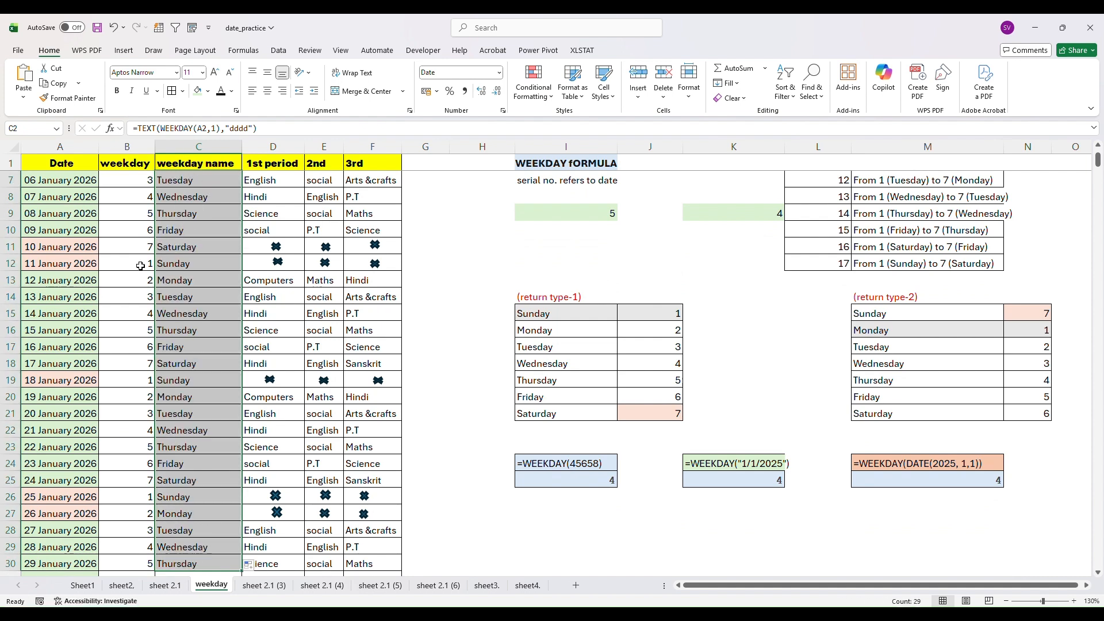
Check the weekday number and name for 11 January 2026 and the highlighted dates 10 and 26 January
click(173, 266)
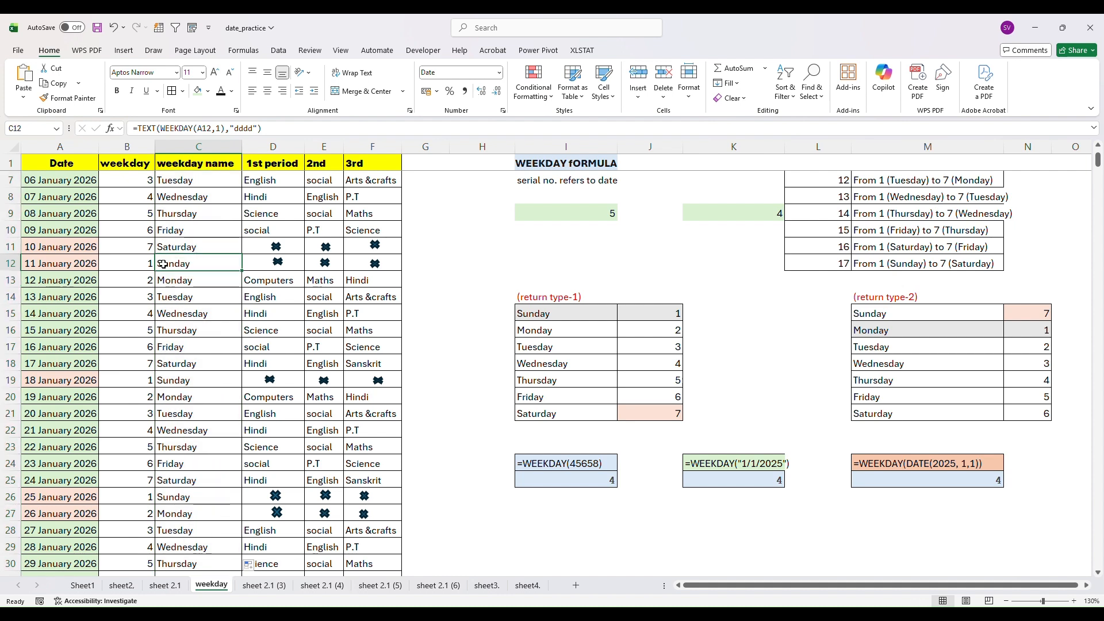
click(122, 264)
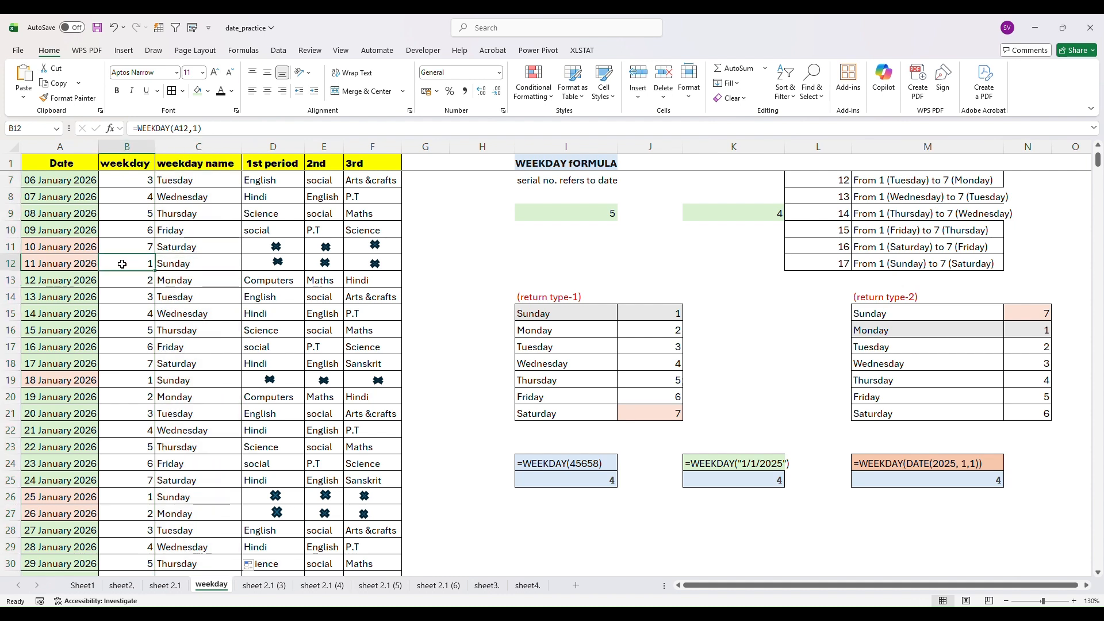
click(66, 249)
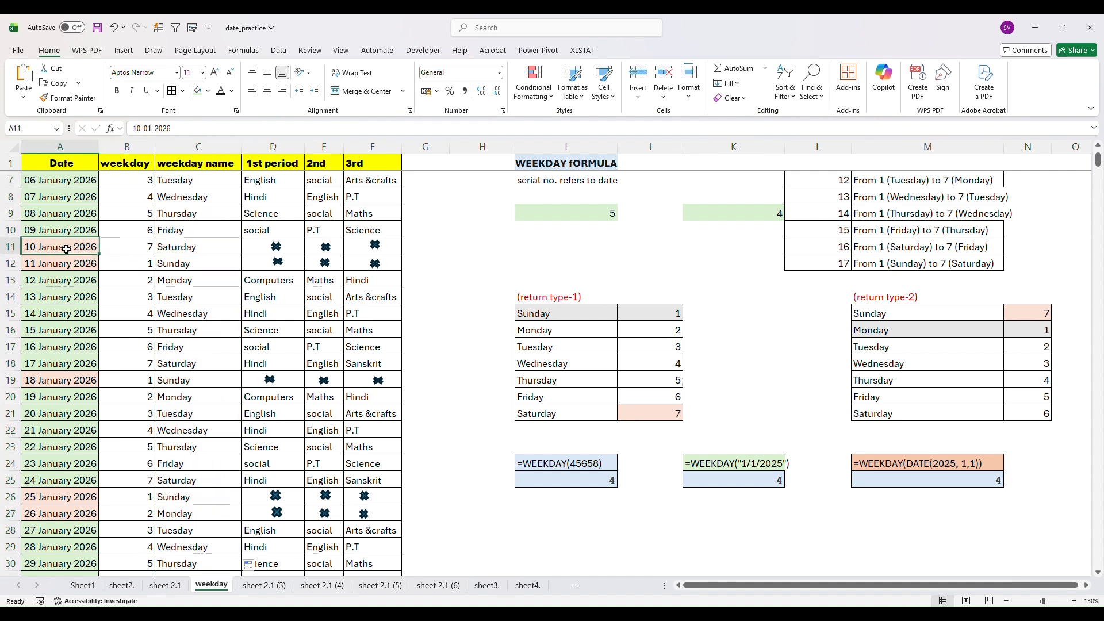
click(43, 515)
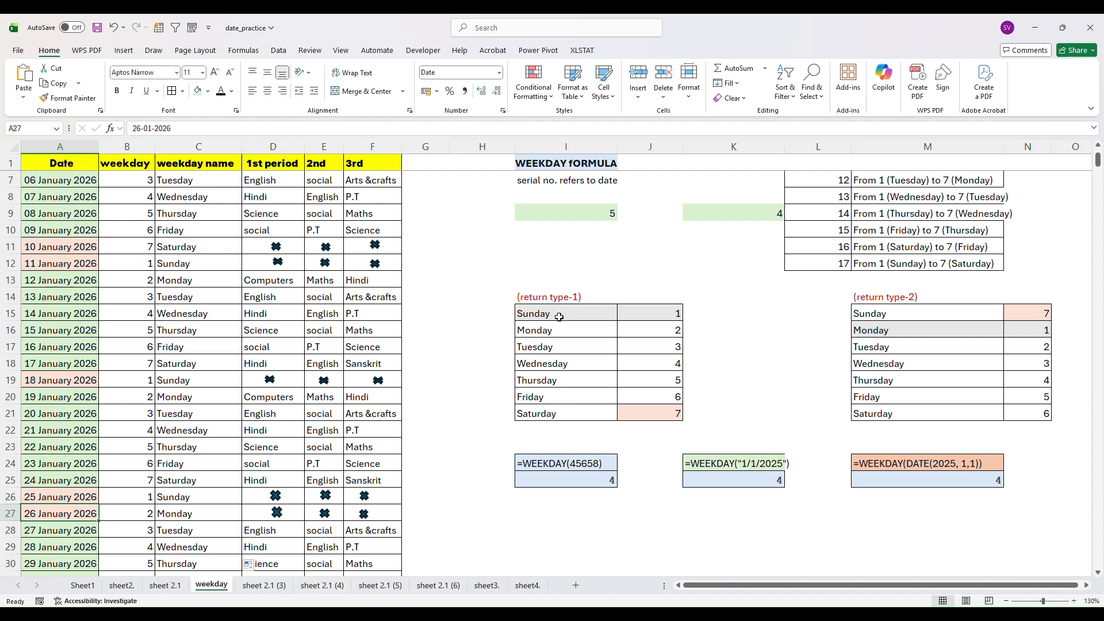
Compare how the return type-1 and return type-2 tables number Sunday, Monday and Saturday
drag(558, 314, 564, 414)
ctrl+click(660, 314)
click(660, 313)
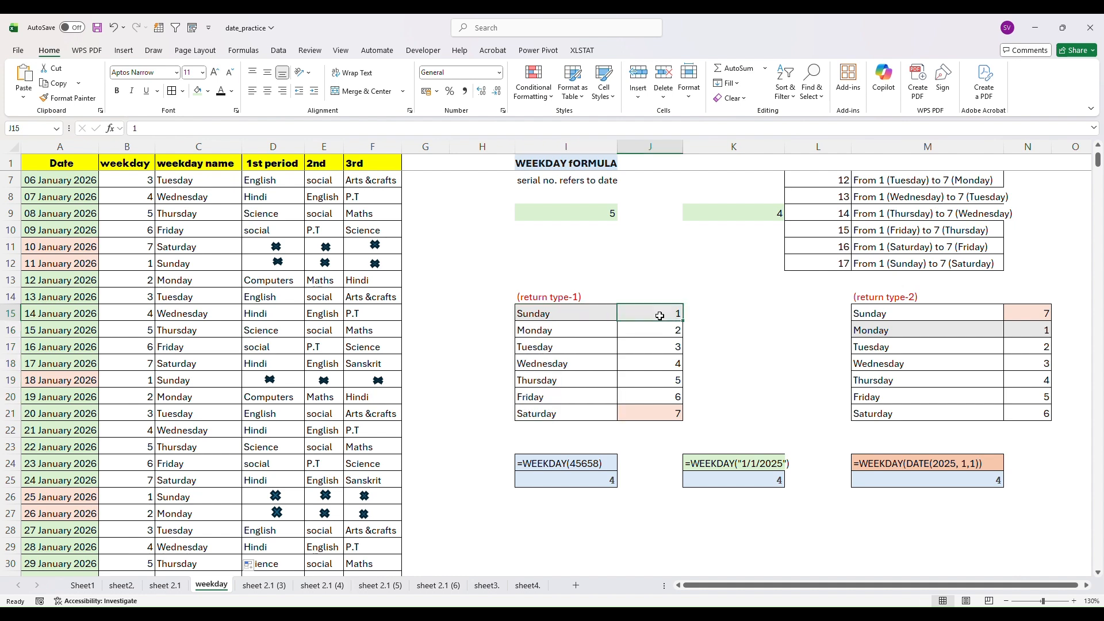
click(647, 416)
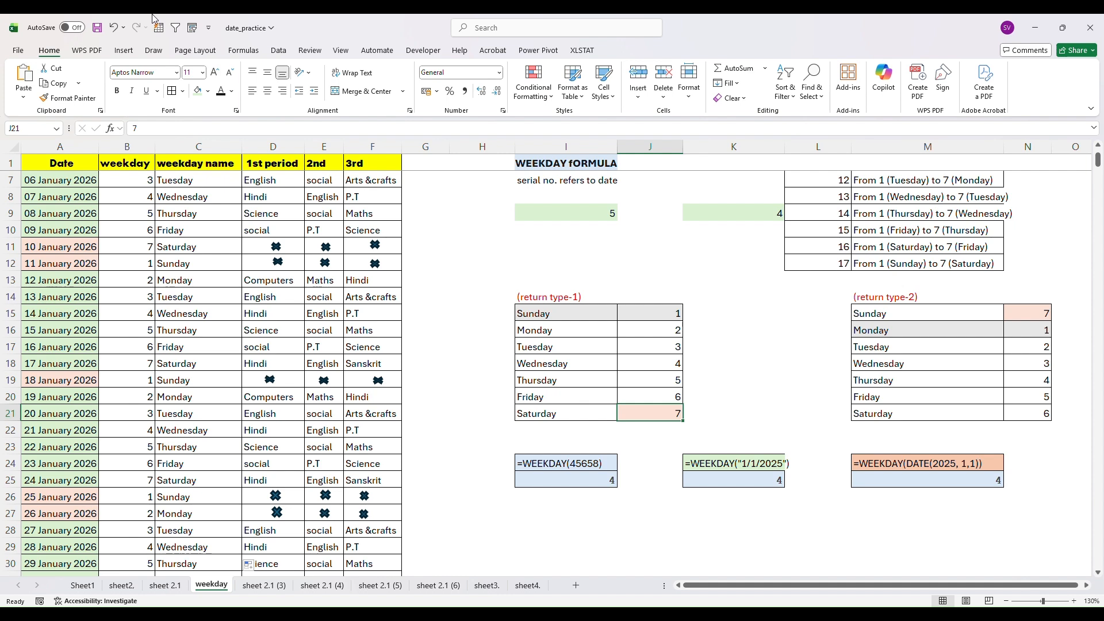
click(876, 314)
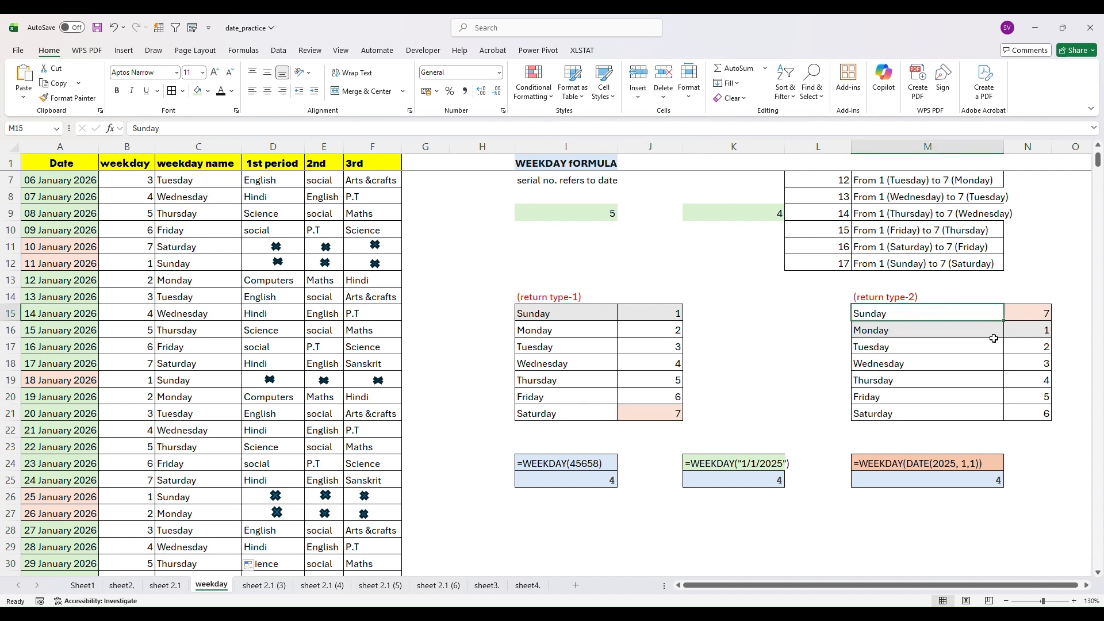
click(1035, 332)
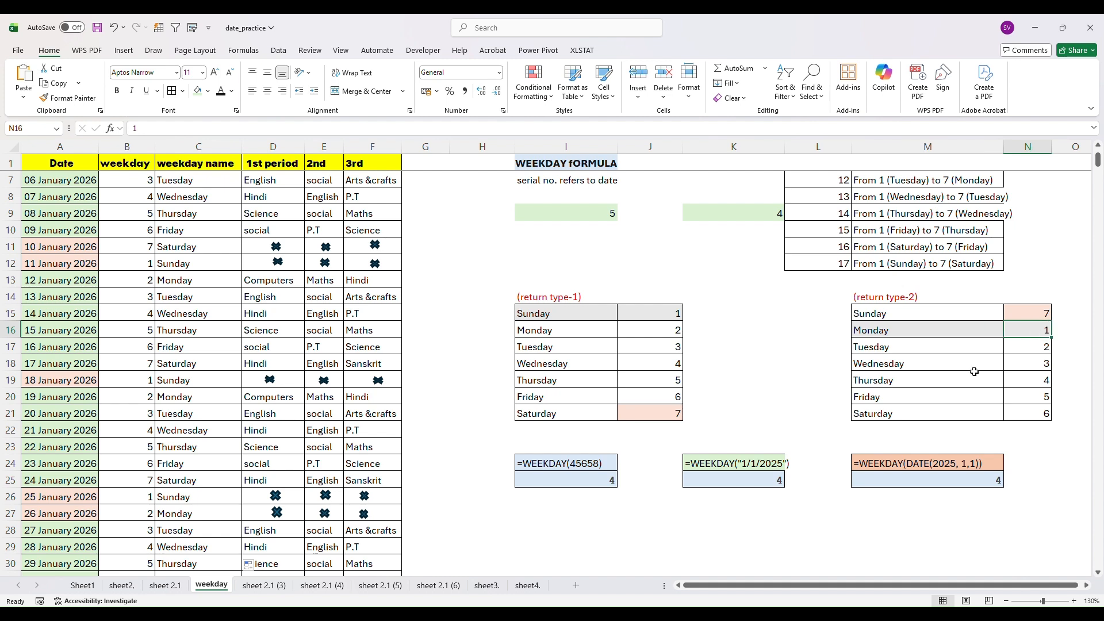
Examine the sample WEEKDAY formulas that use the serial number 45658 and the date text "1/1/2025"
click(536, 483)
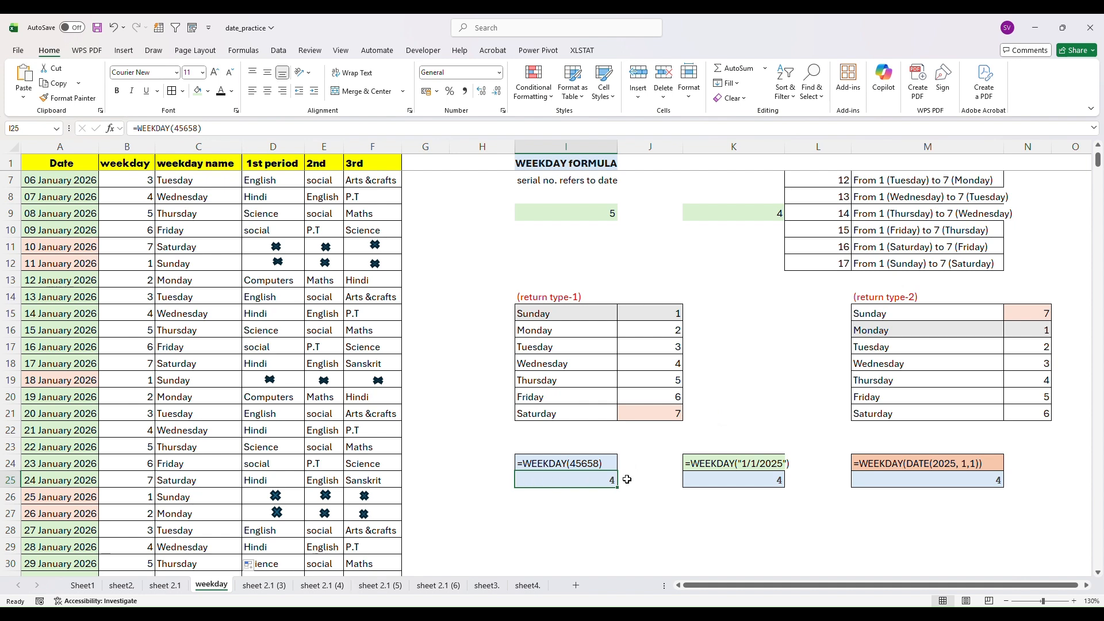
click(760, 481)
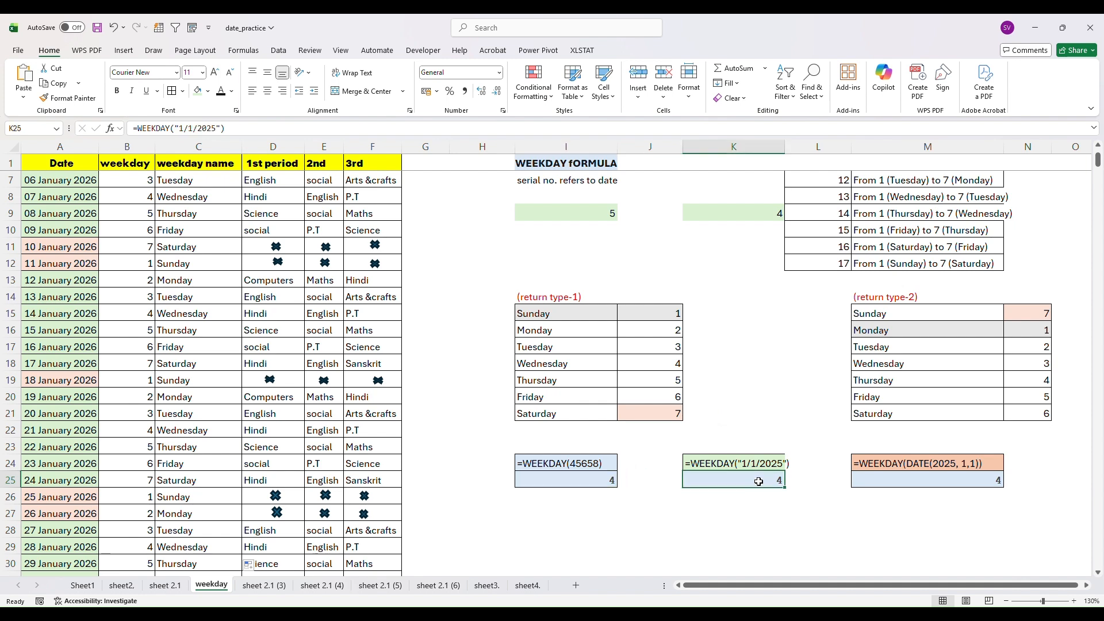
click(564, 463)
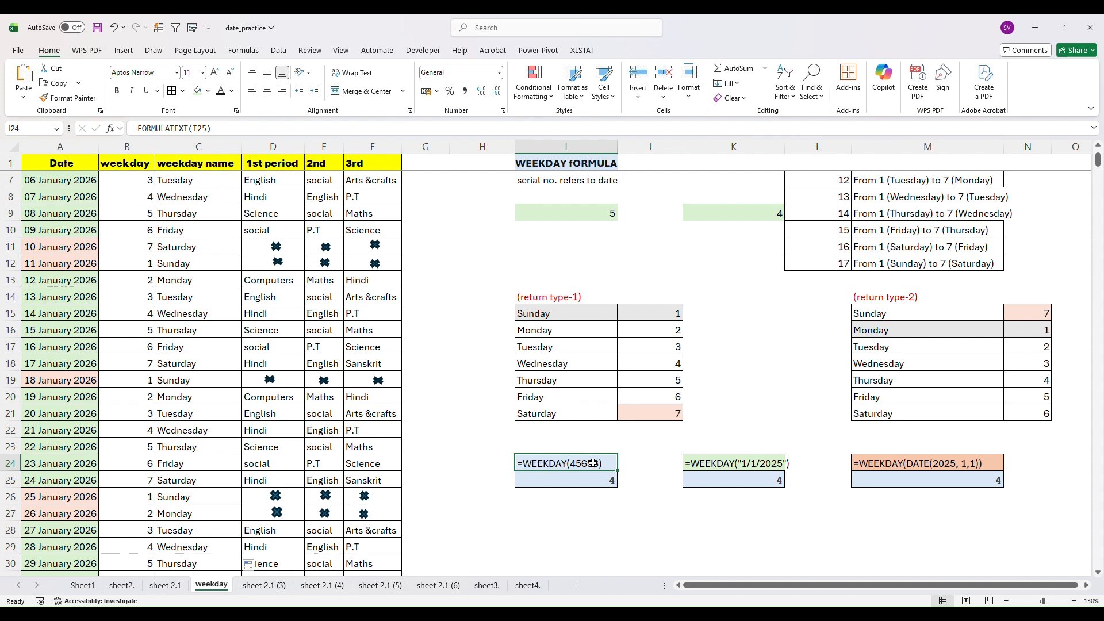
drag(519, 464, 580, 450)
click(525, 464)
drag(543, 464, 589, 468)
Enter =WEEKDAY(45658) in I28, giving the date as a serial number
click(612, 528)
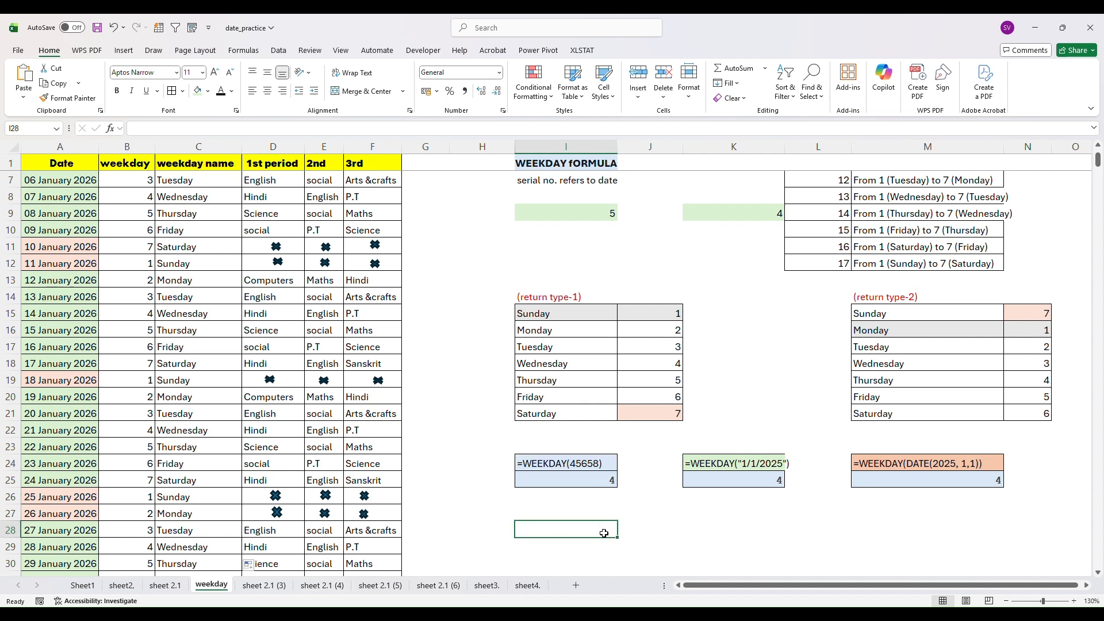
text(=)
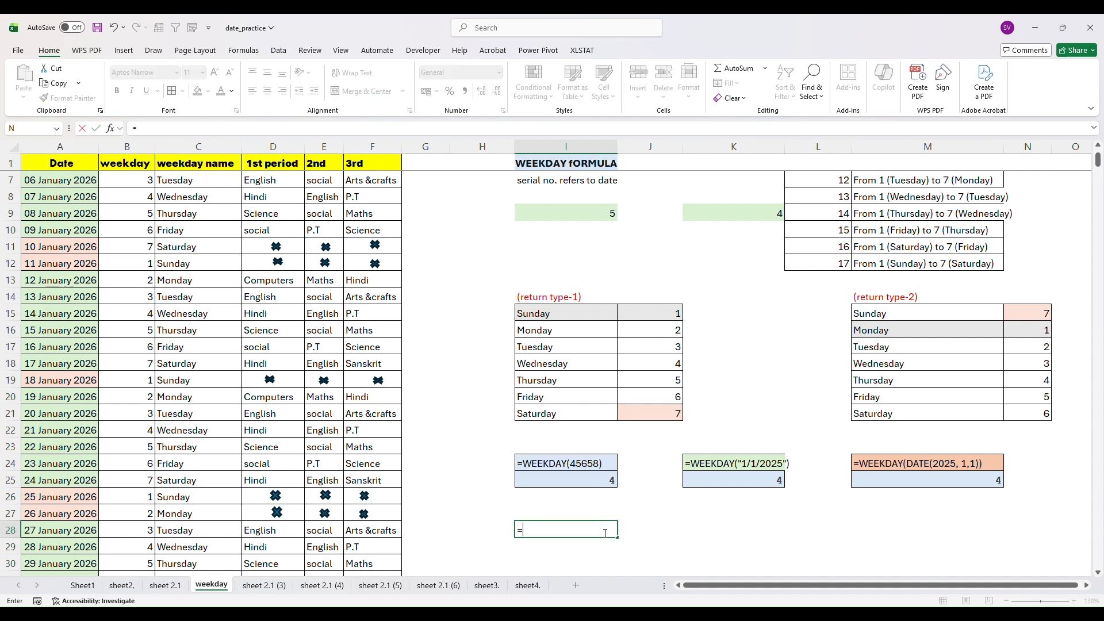
text(week)
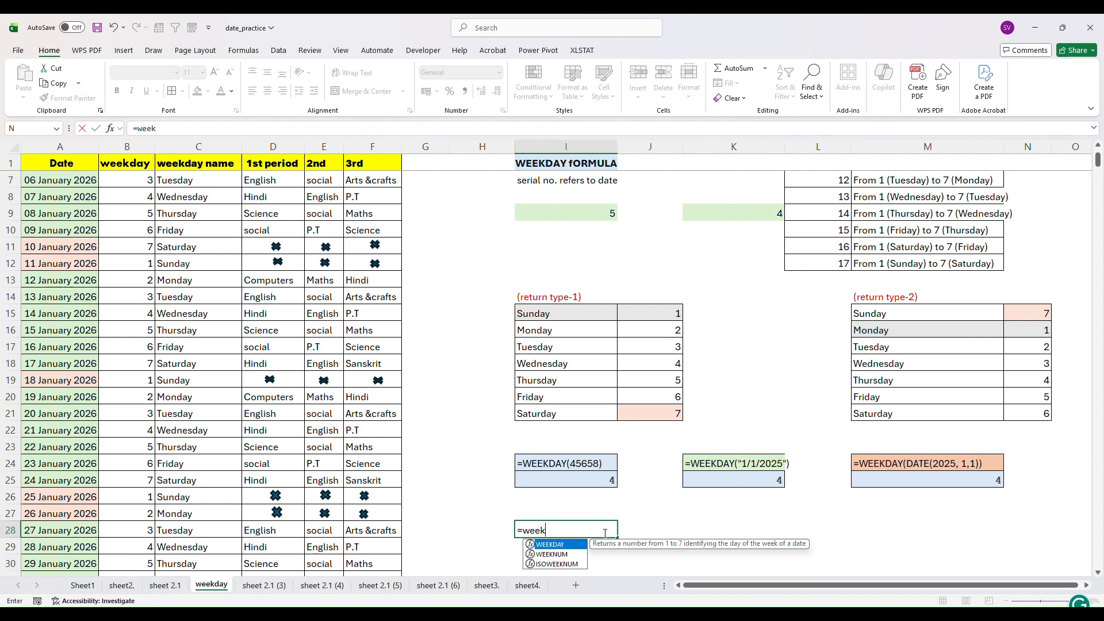
text(day()
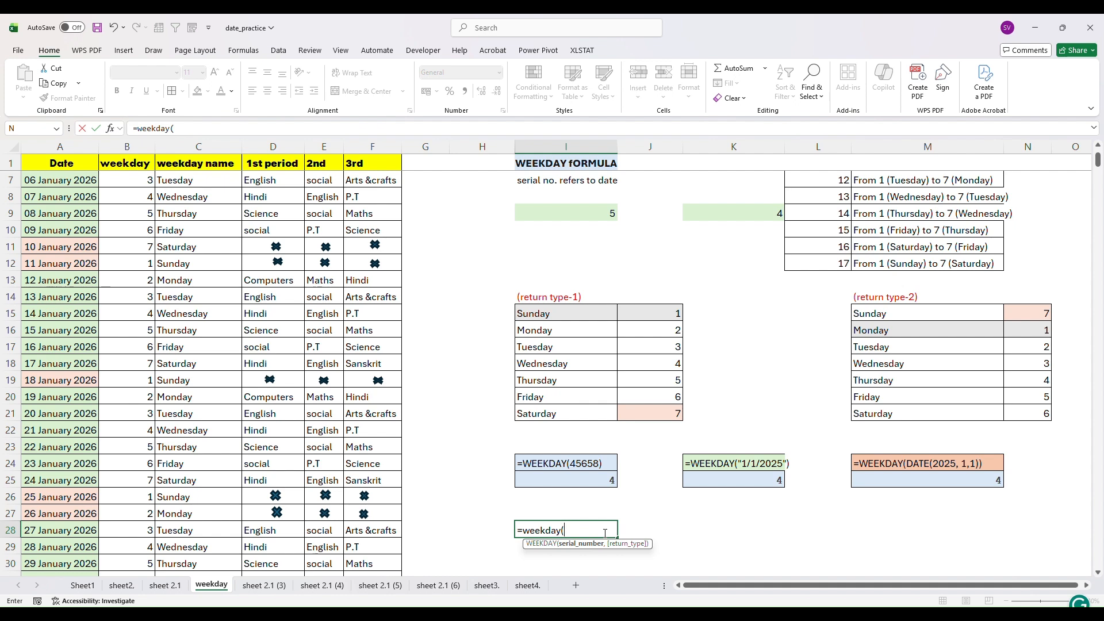
text(45658))
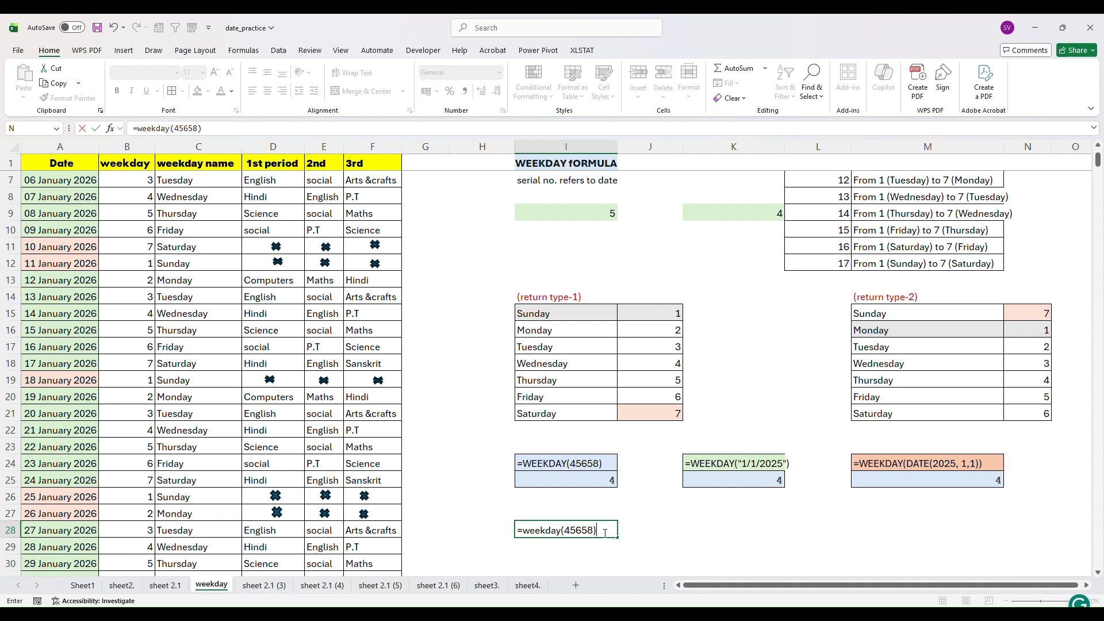
key(Return)
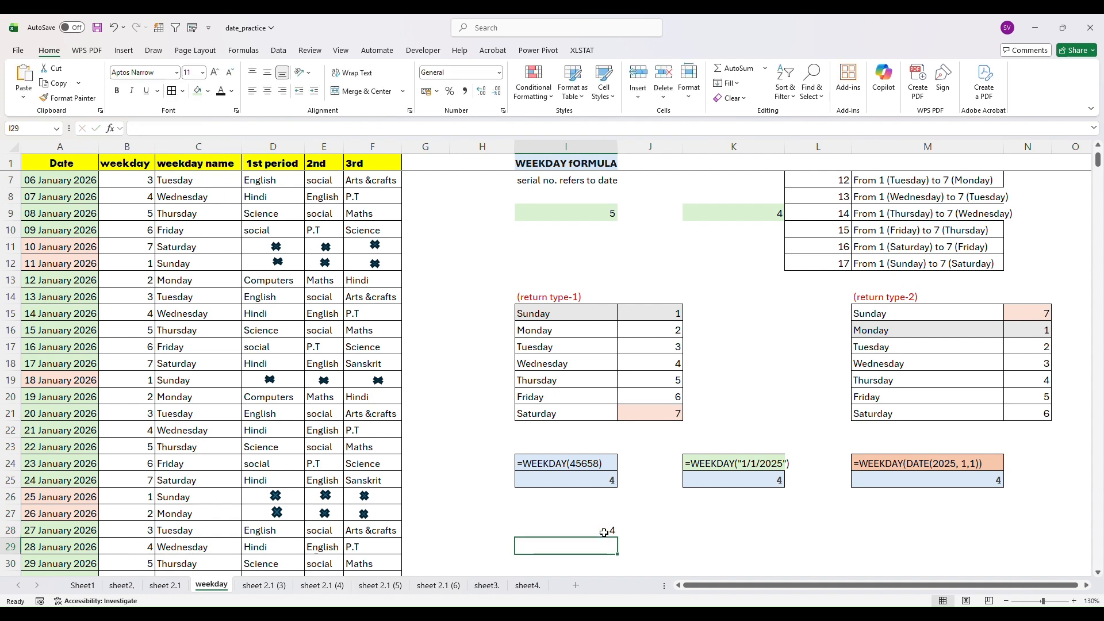
click(604, 531)
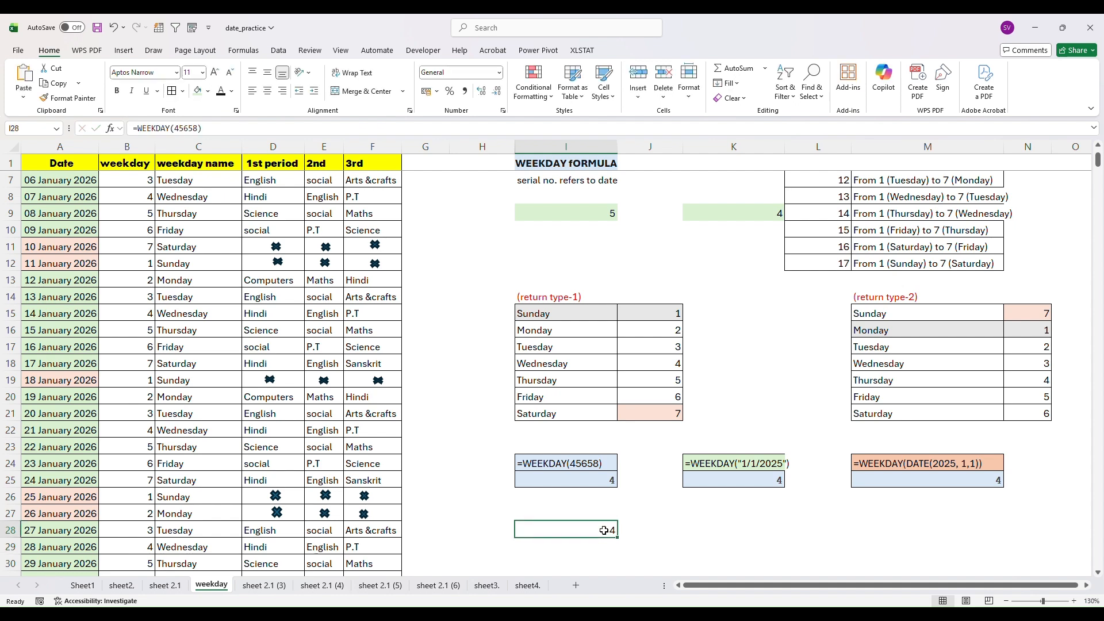
Add return type 2 to the I28 formula so it reads =WEEKDAY(45658,2), accepting the suggested correction
double_click(604, 530)
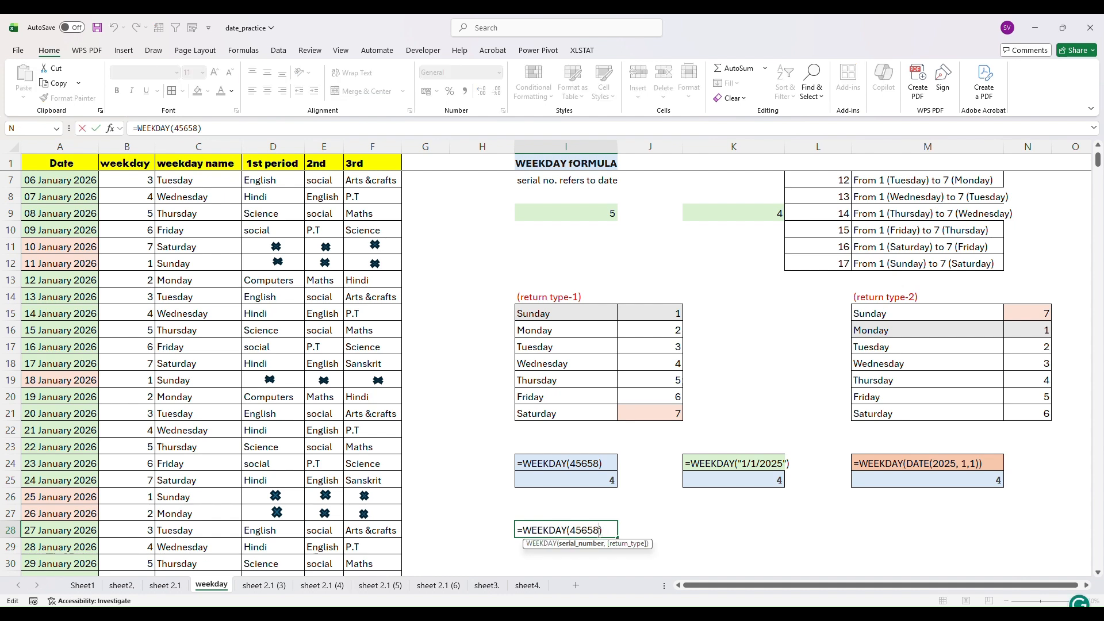
text(,)
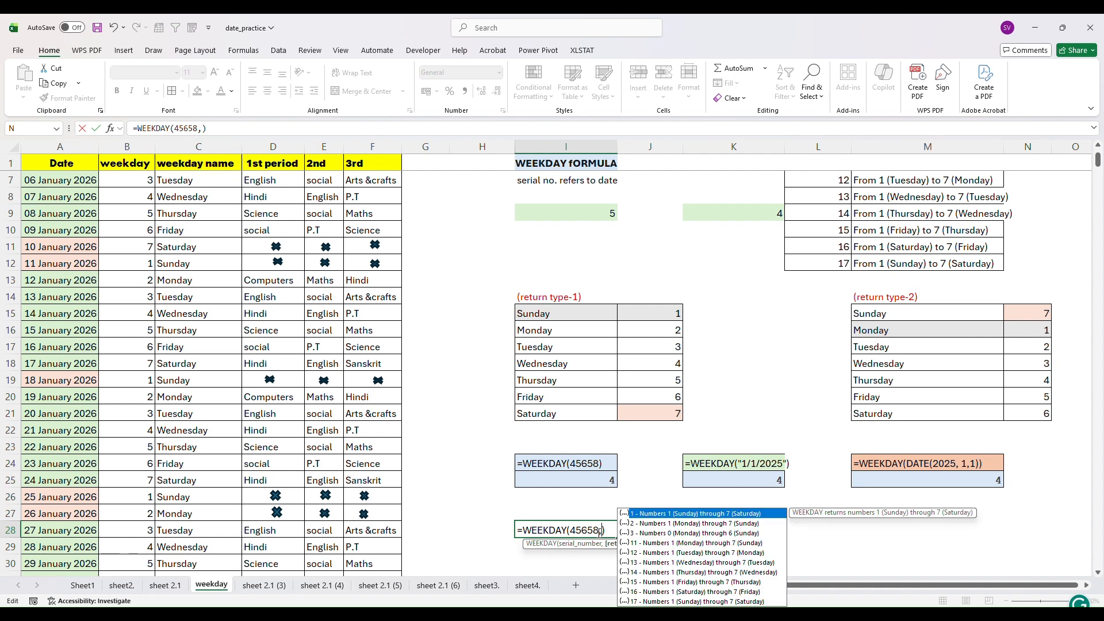
text(2)
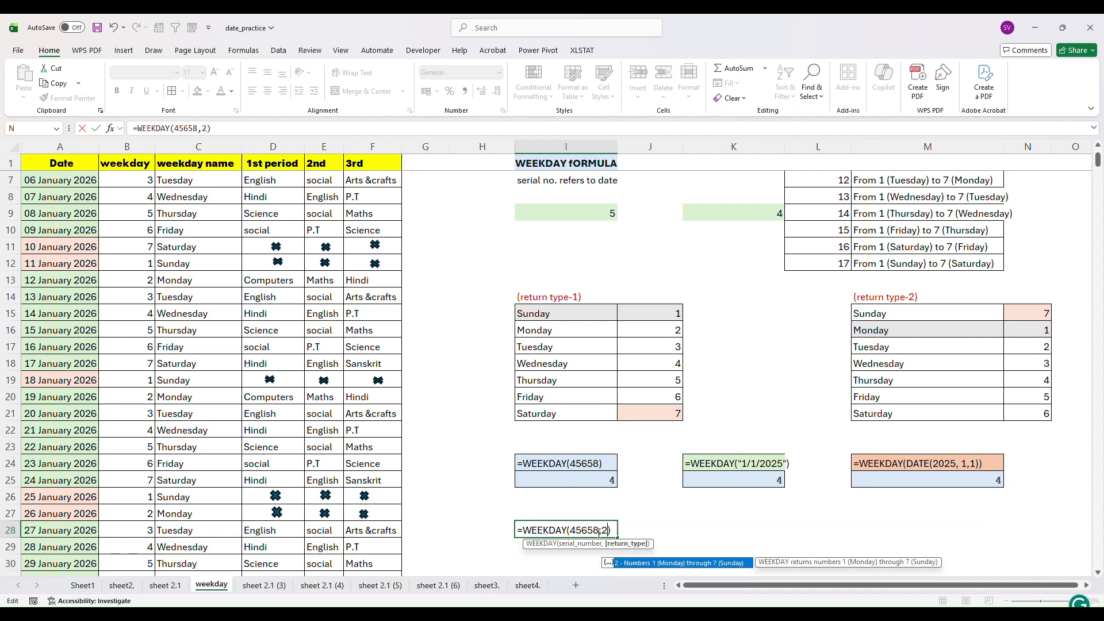
text()))
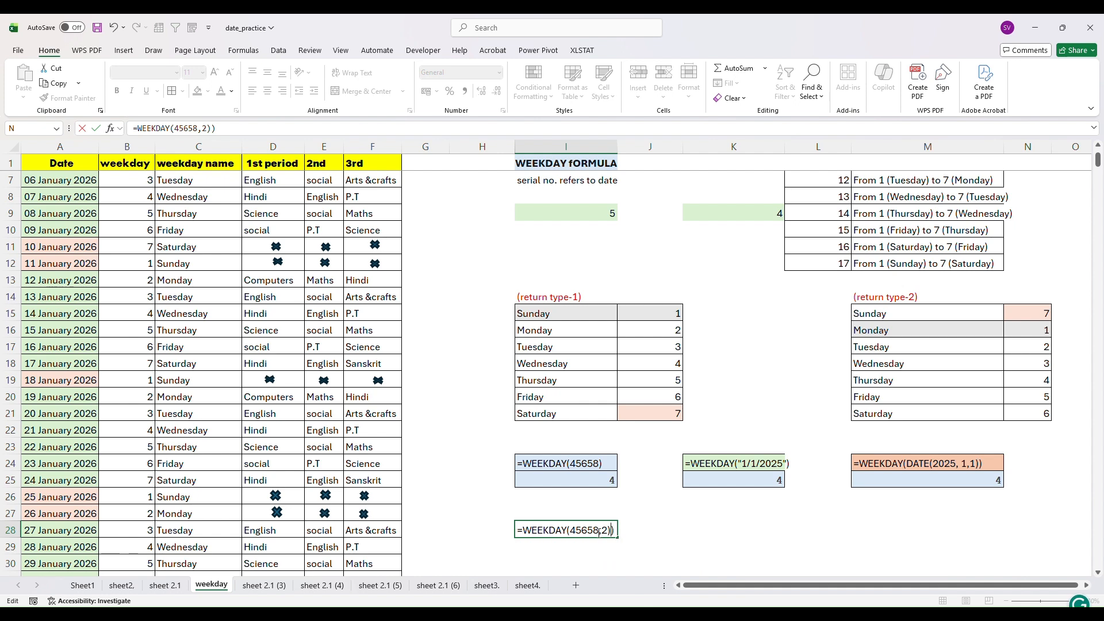
key(Return)
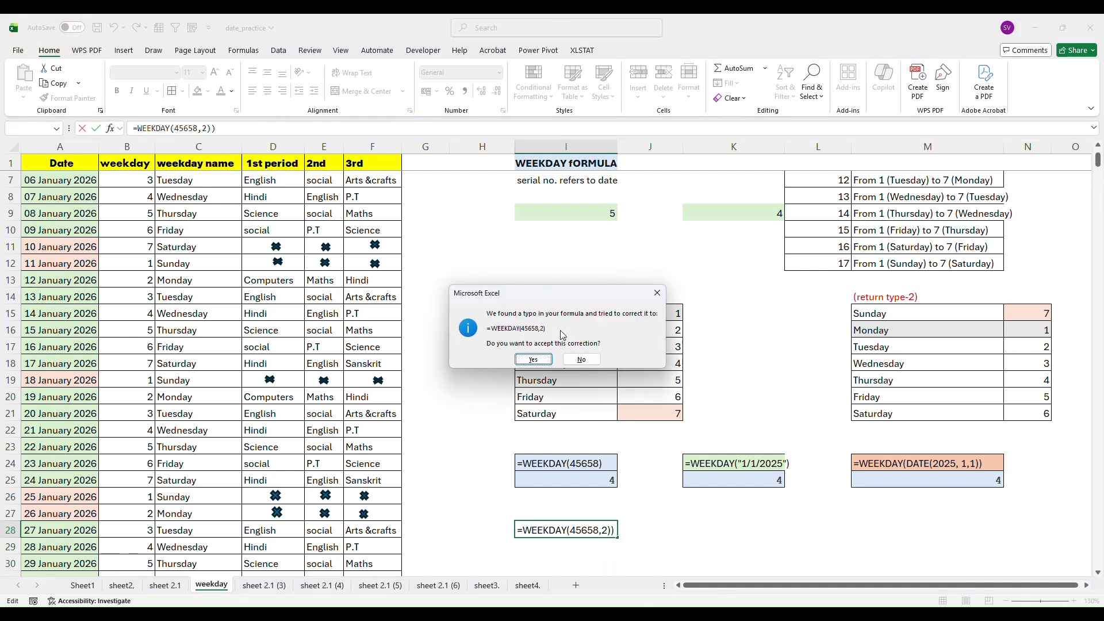
click(533, 360)
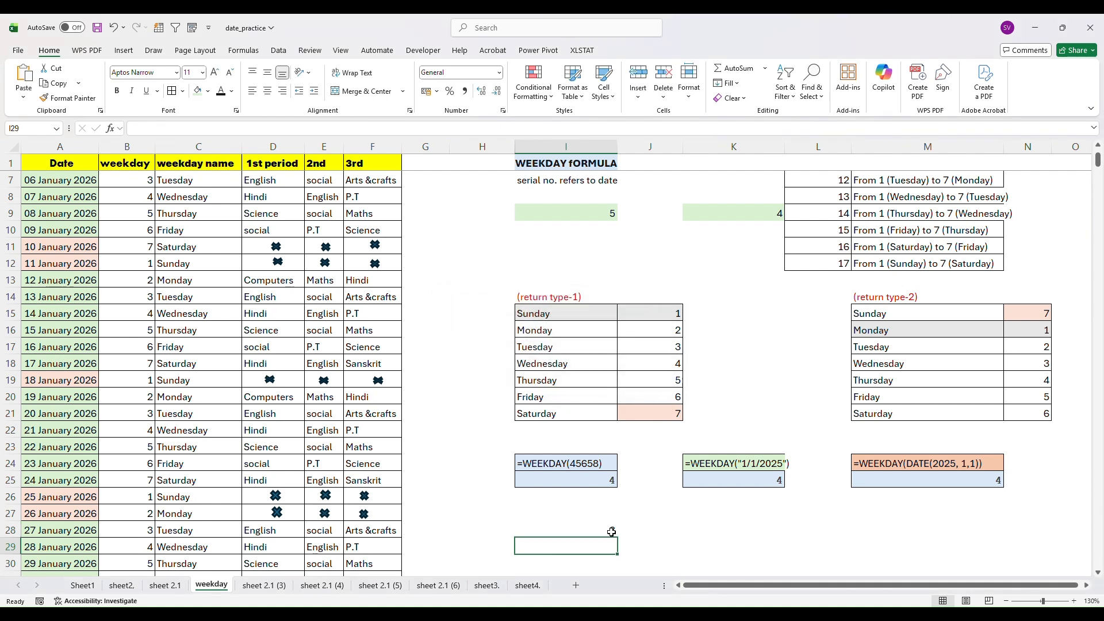
Compare the sample serial-number formula in I24:I25 with the return type 2 formula in I28
key(Up)
key(Up)
key(Up)
key(Up)
key(Up)
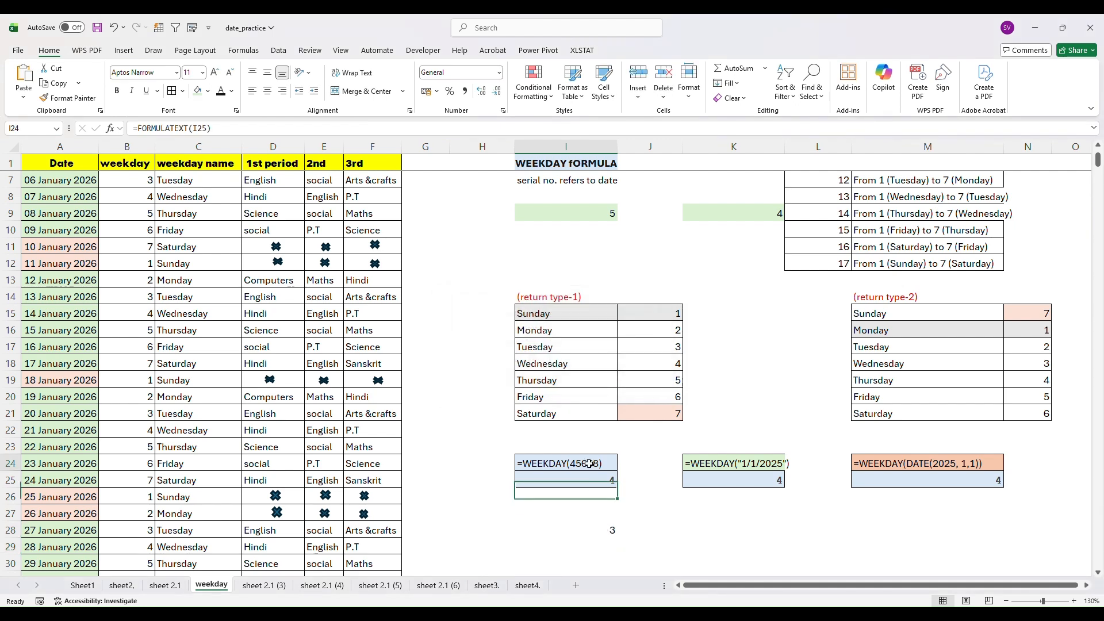
key(Down)
key(Down)
key(Down)
key(Down)
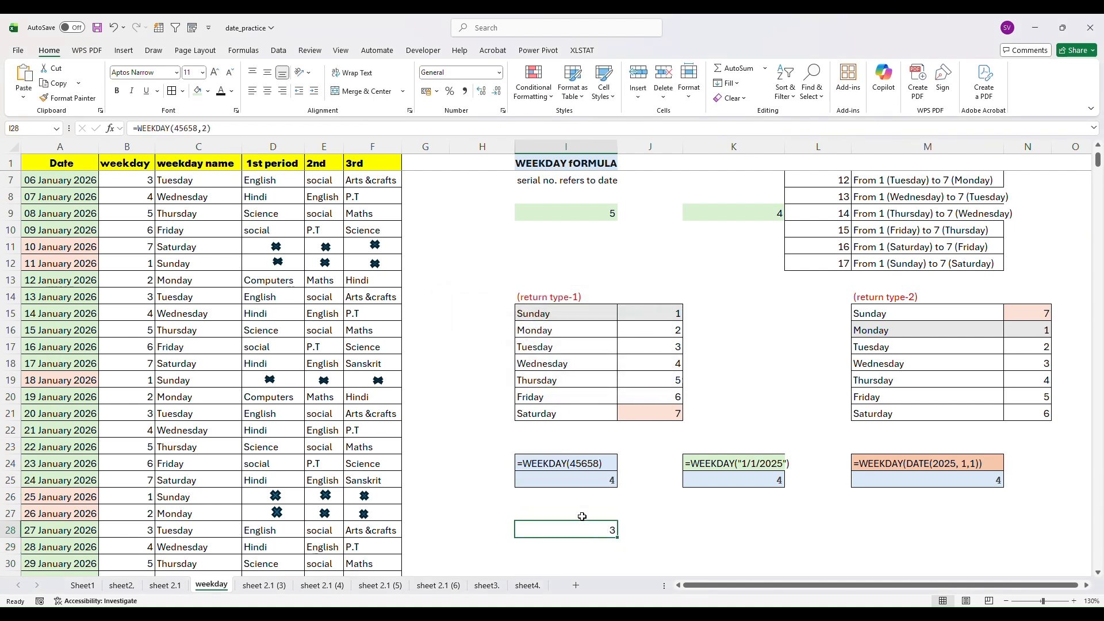
drag(135, 128, 214, 134)
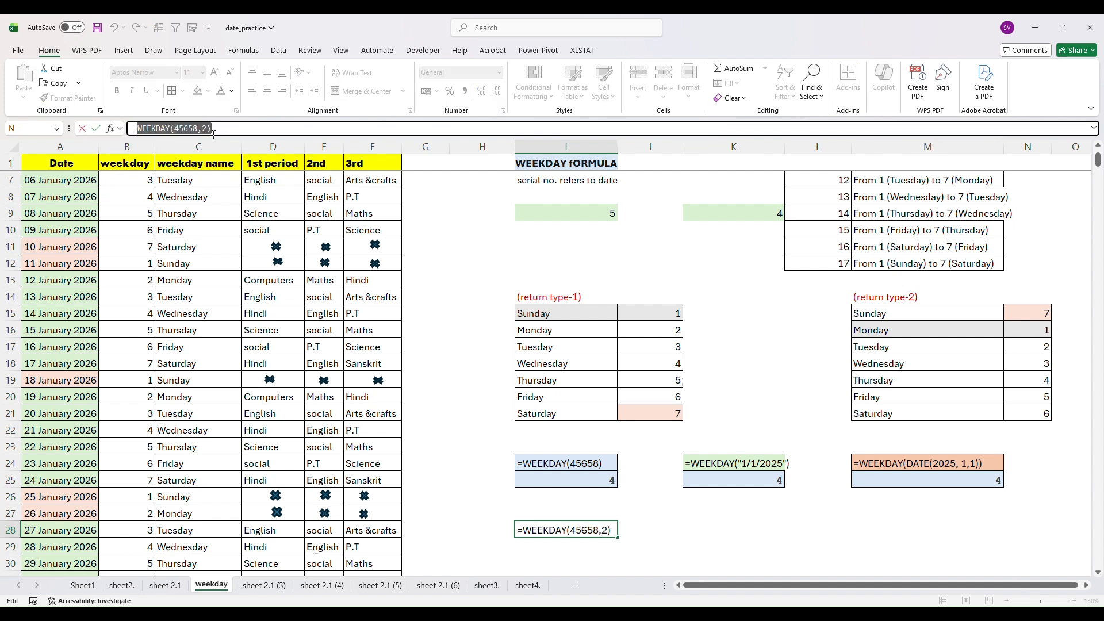
click(585, 482)
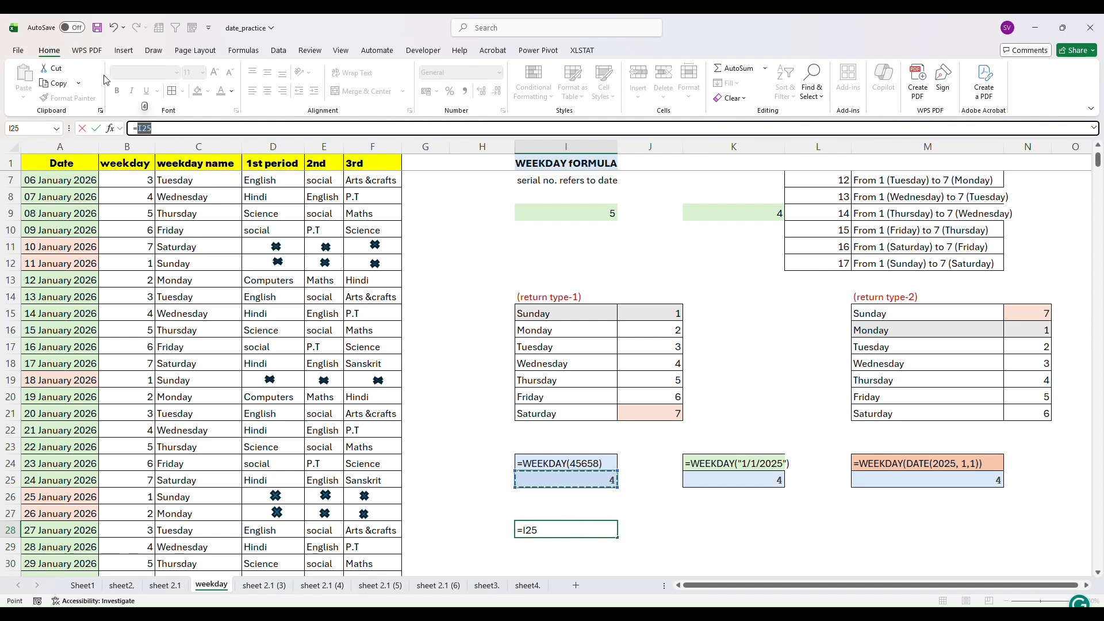
click(114, 27)
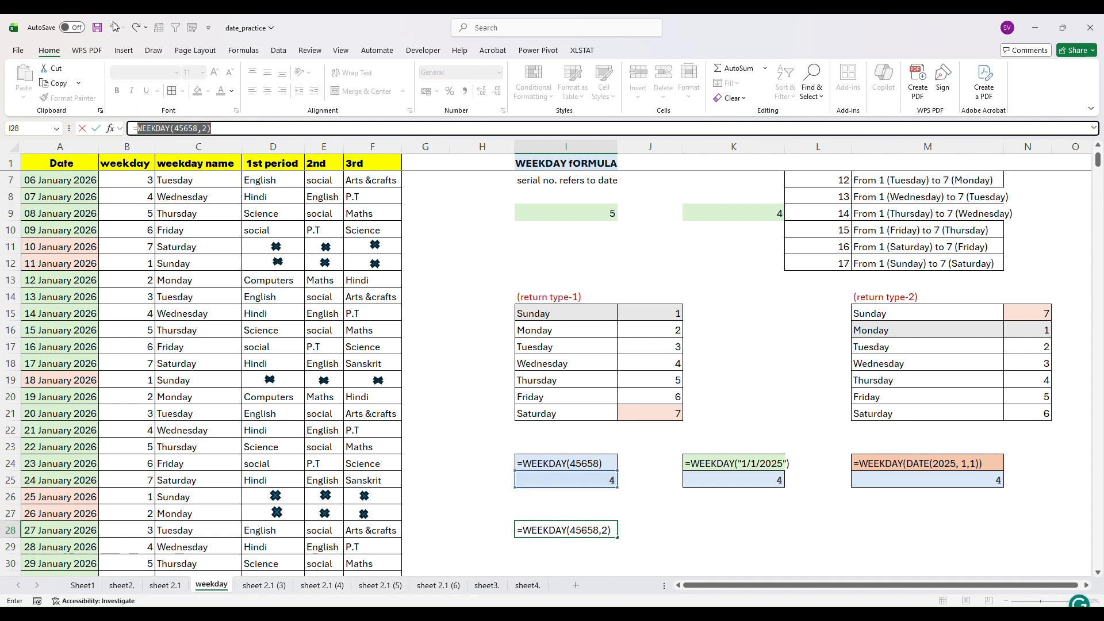
click(638, 528)
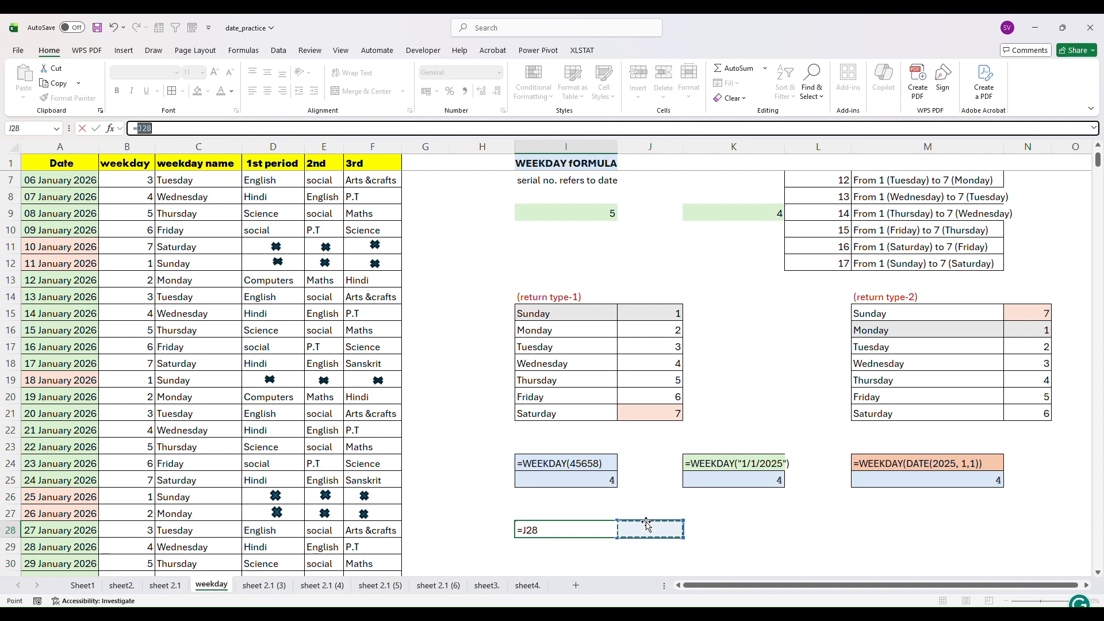
click(114, 27)
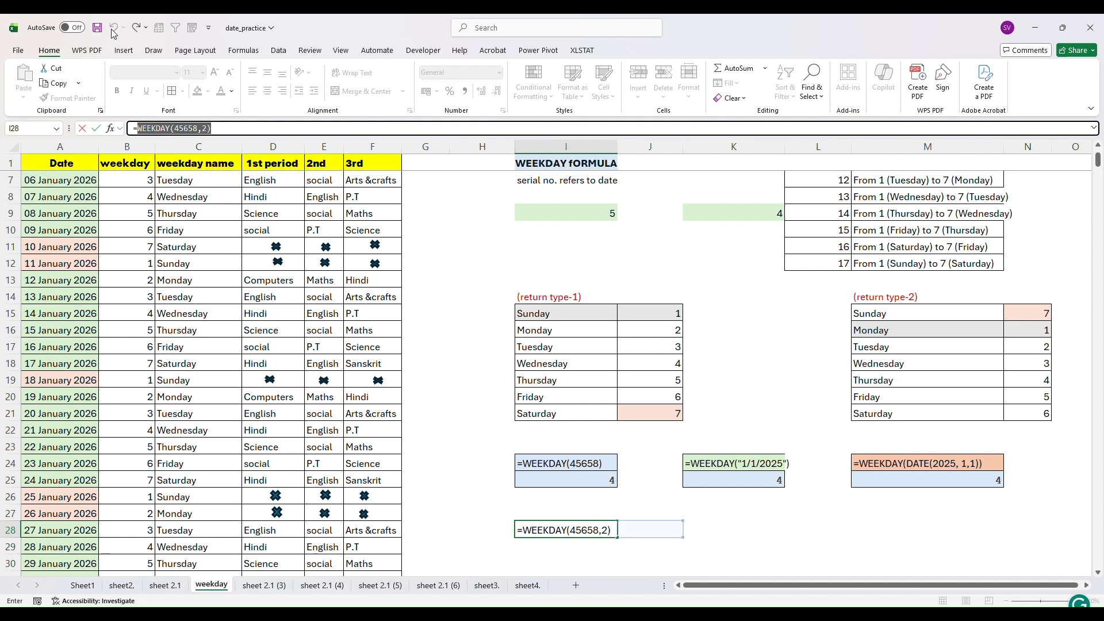
click(226, 125)
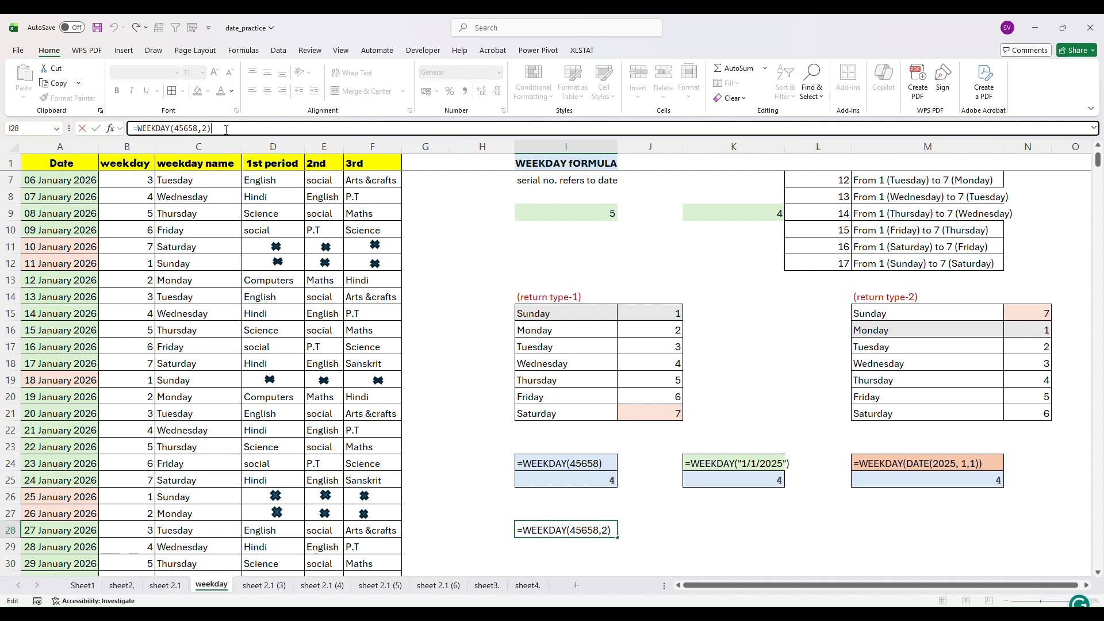
key(Return)
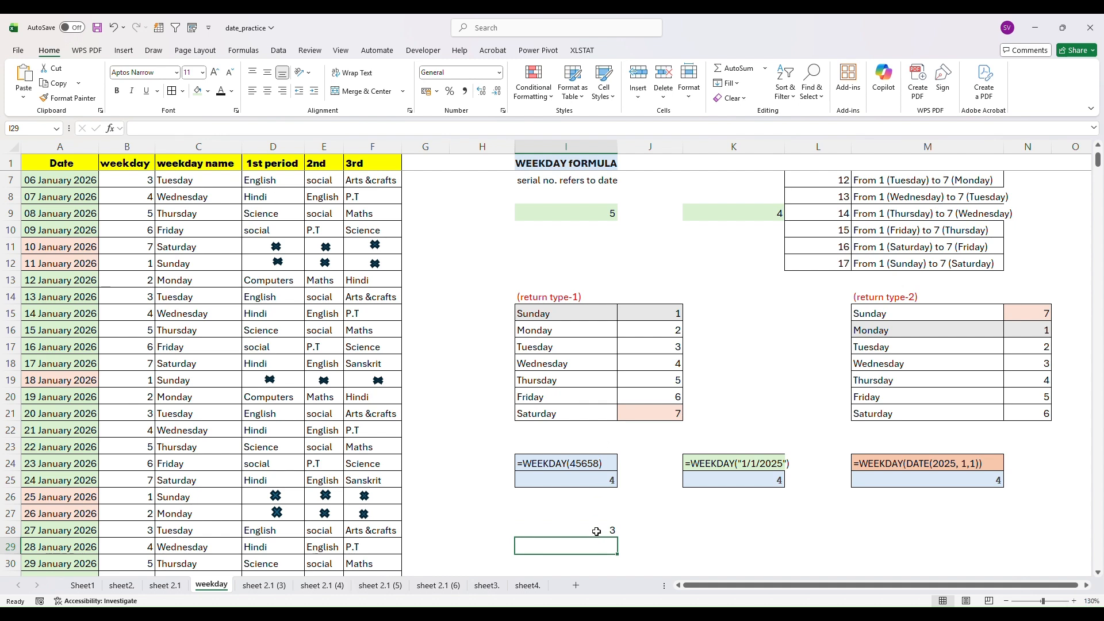
Review the I28 formula and examine how the sample in K24:K25 passes the date as quoted text
click(597, 531)
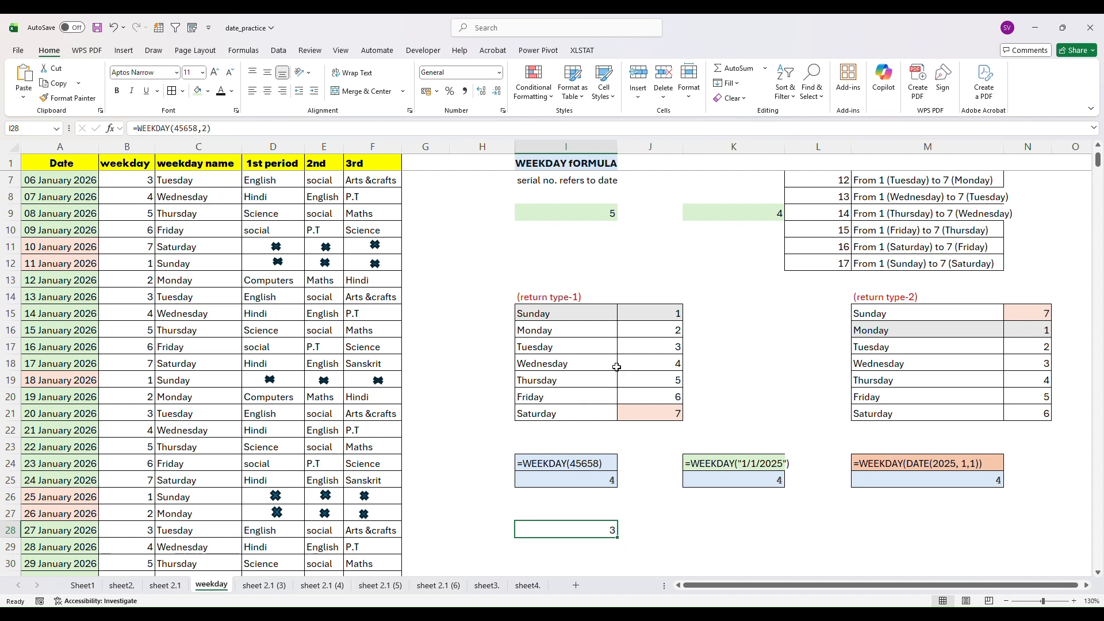
click(733, 485)
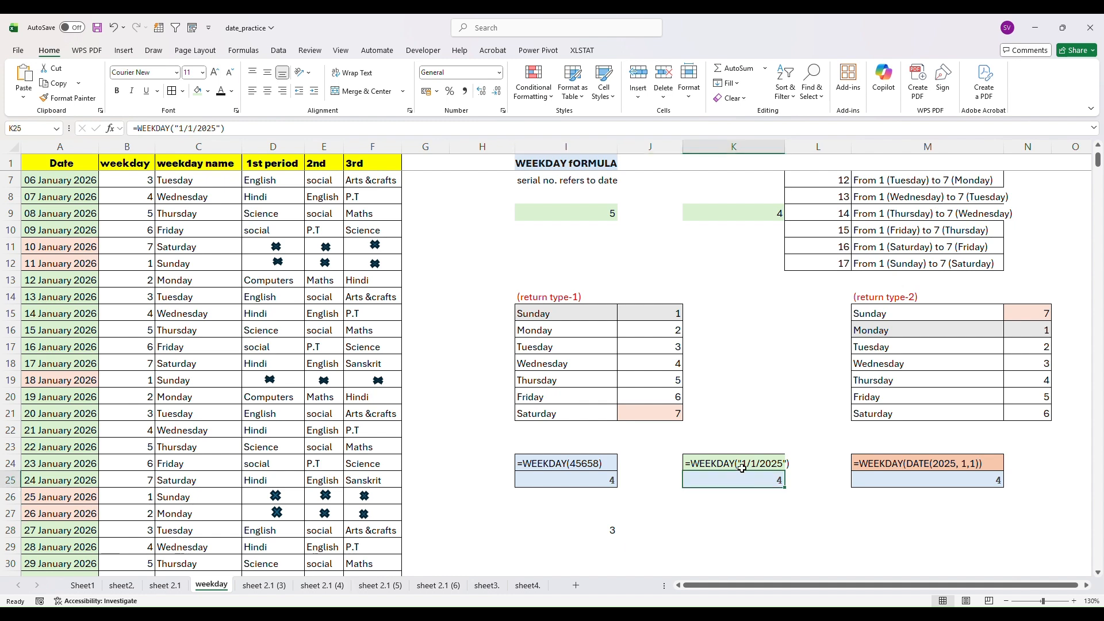
click(740, 466)
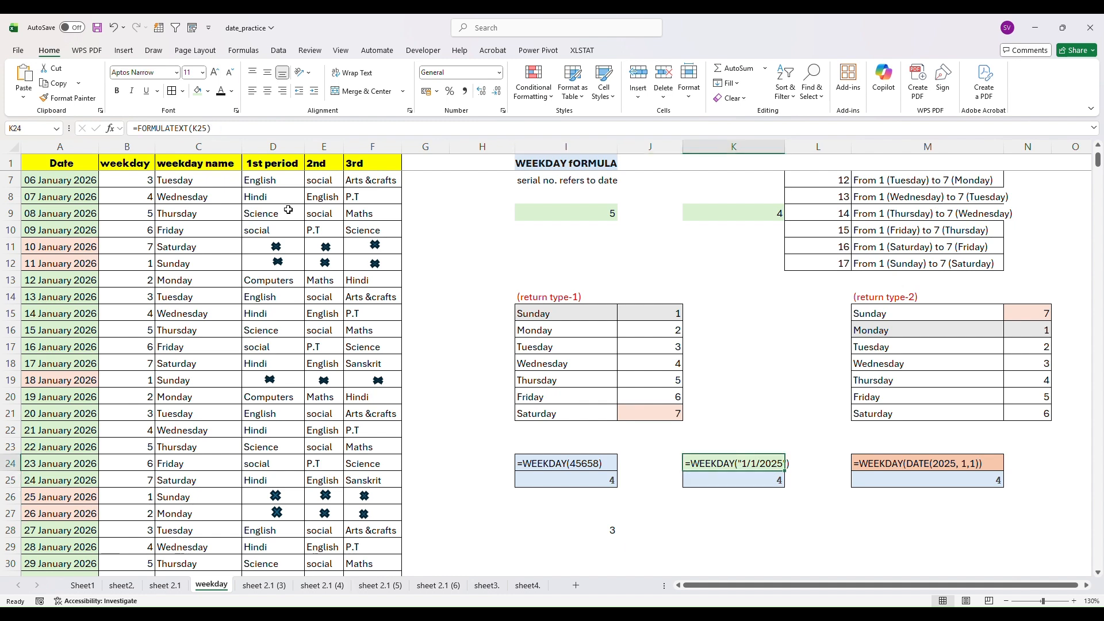
click(712, 481)
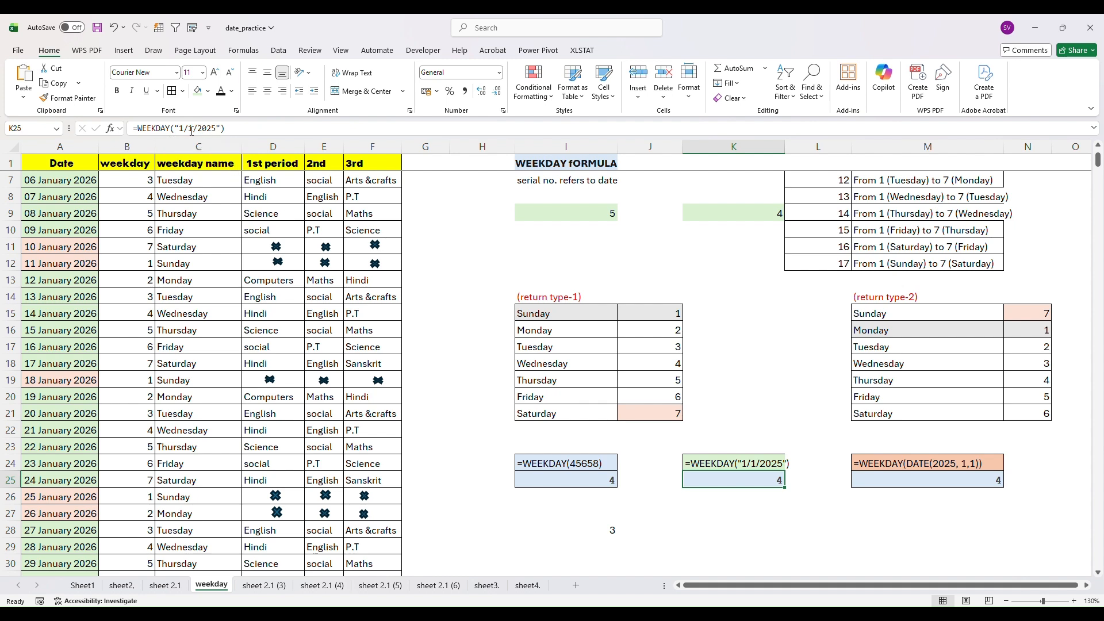
click(724, 528)
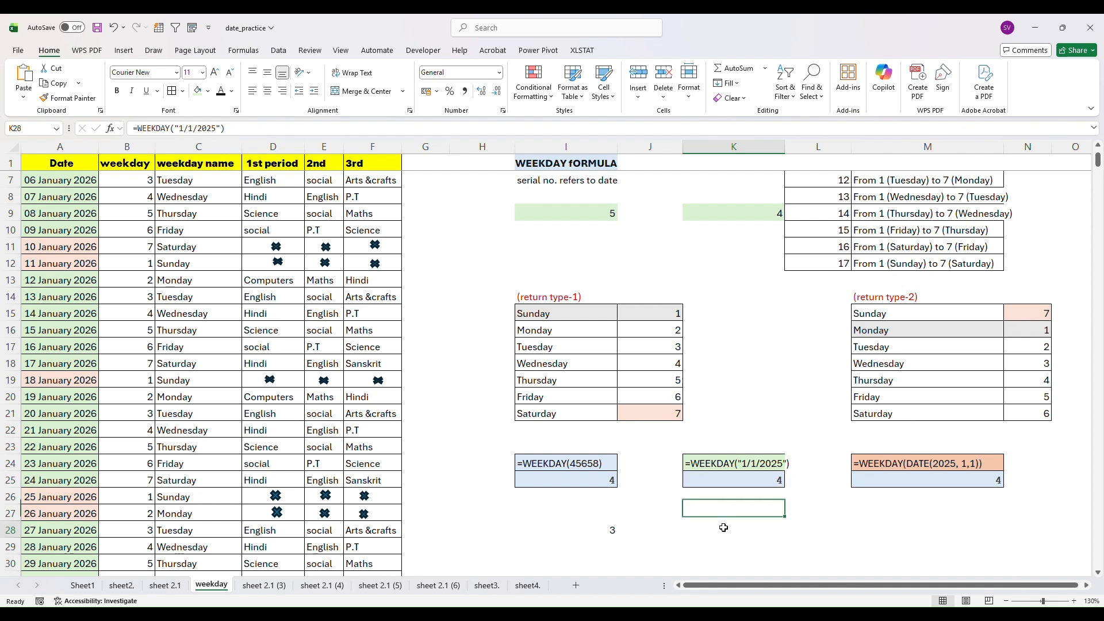
click(730, 476)
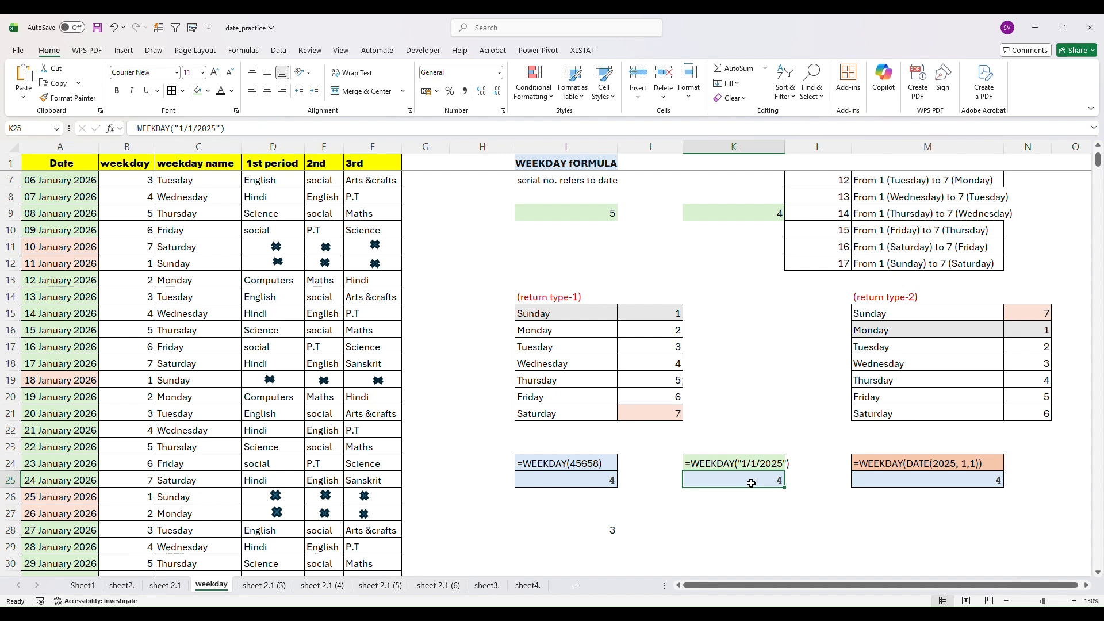
Enter =WEEKDAY("1/1/2025",2) in K28, giving the date as text with return type 2
click(746, 530)
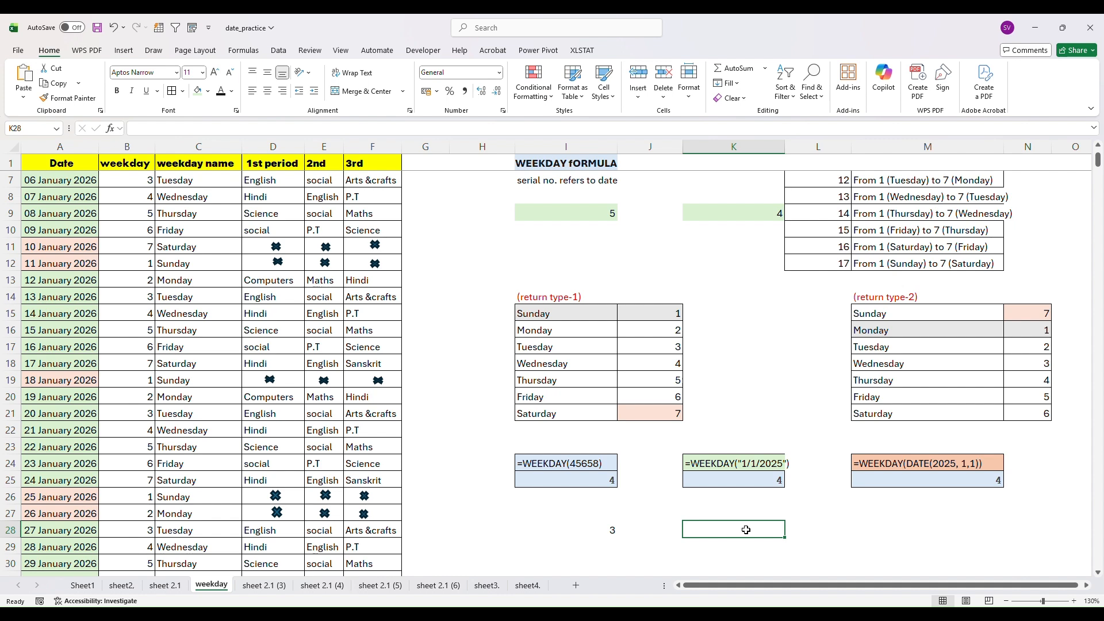
double_click(746, 529)
text(=week)
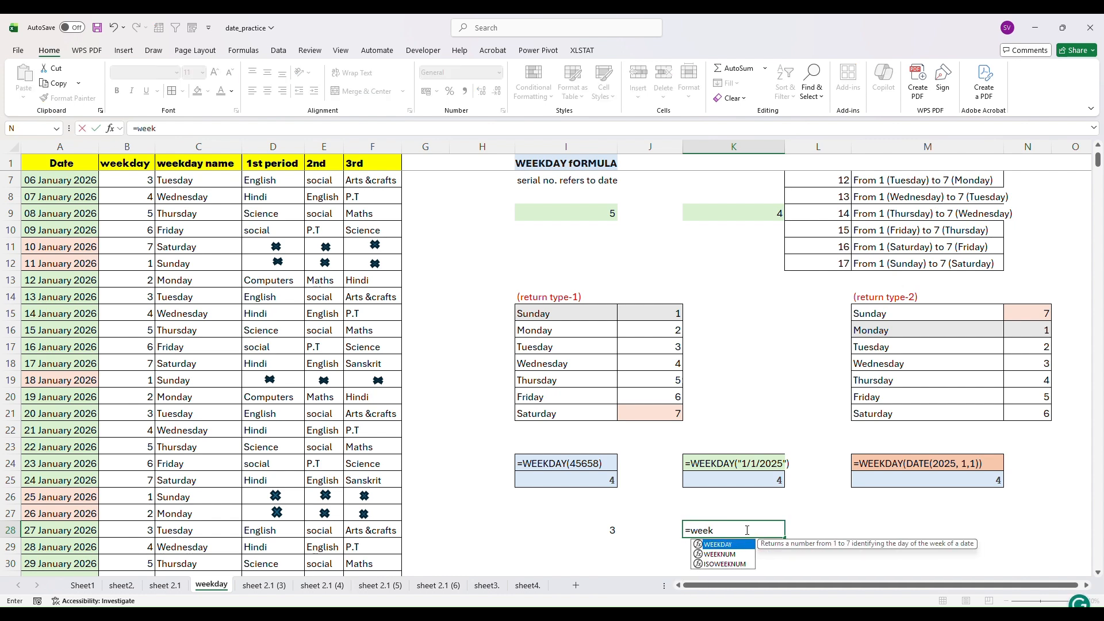
text(day)
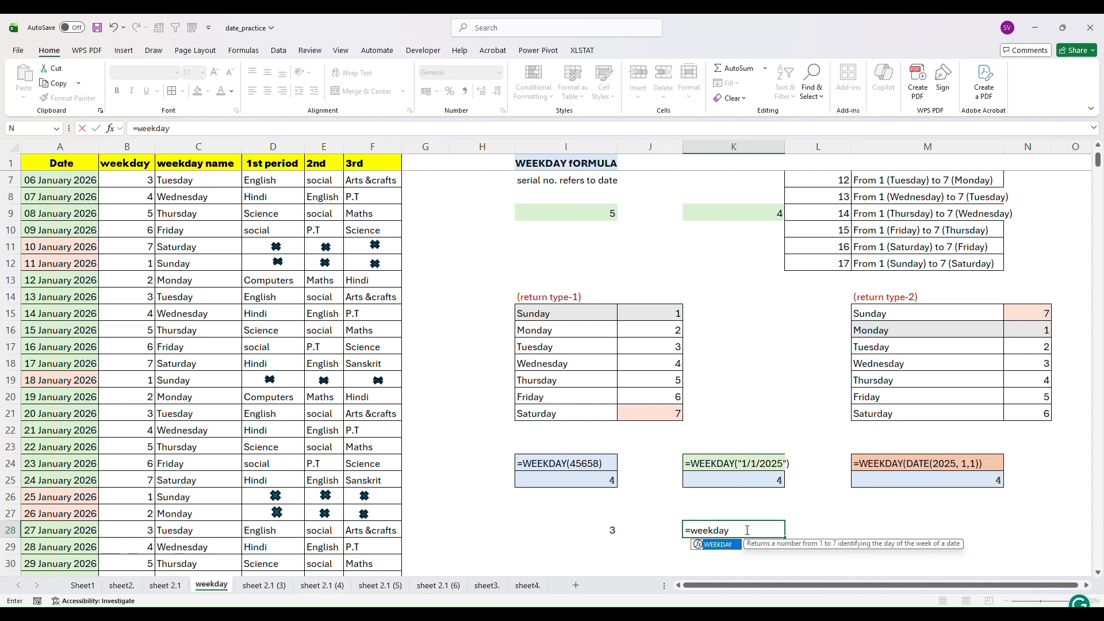
text(()
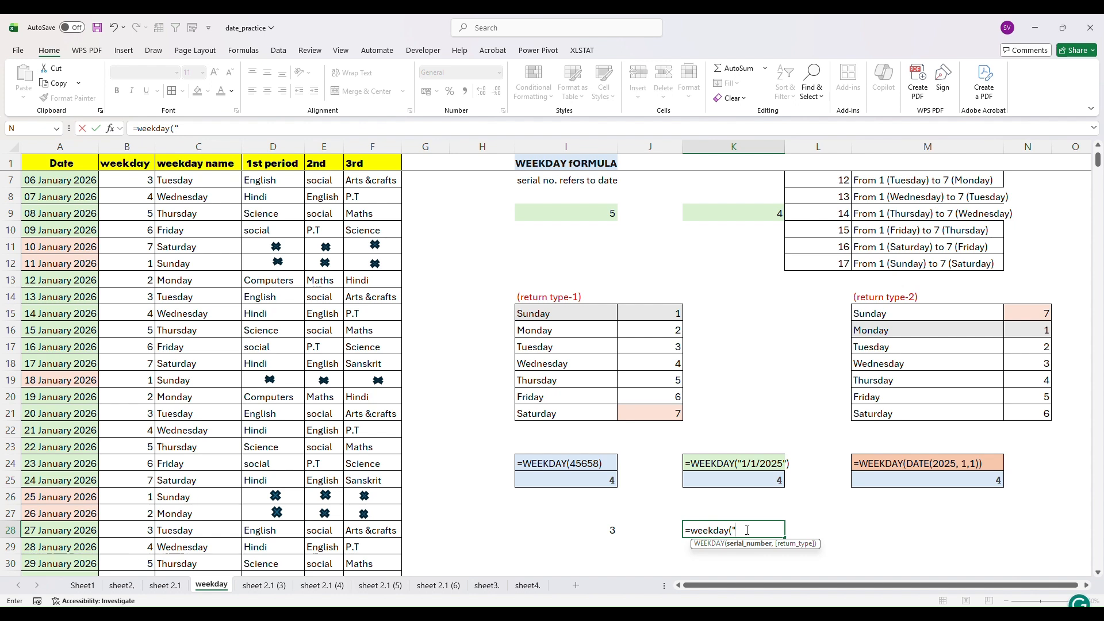
text("1/1/2025",2)
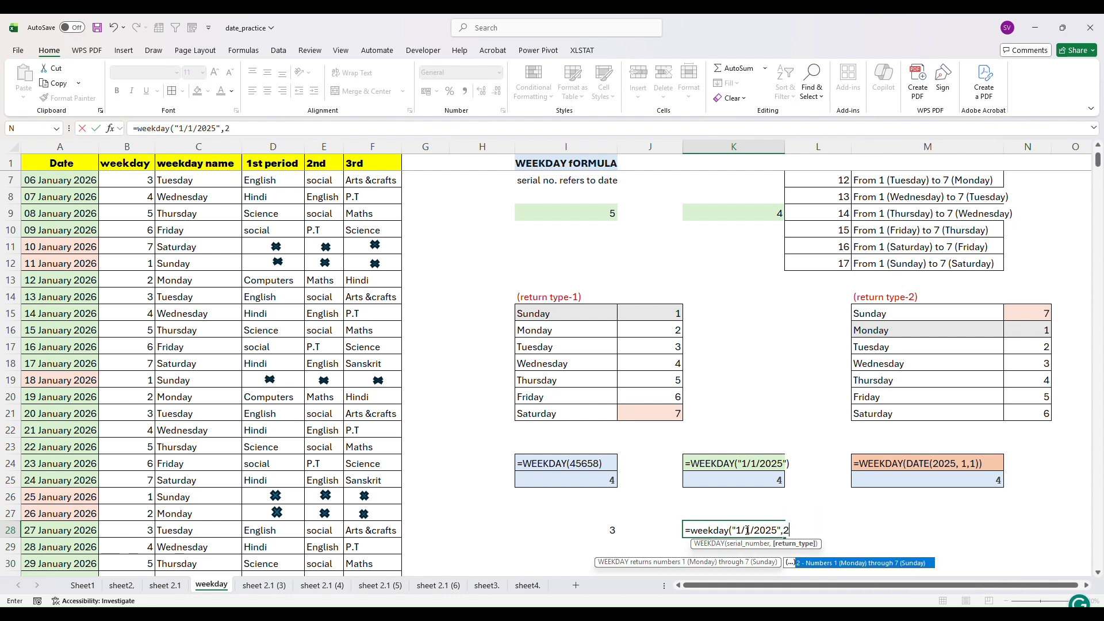
text())
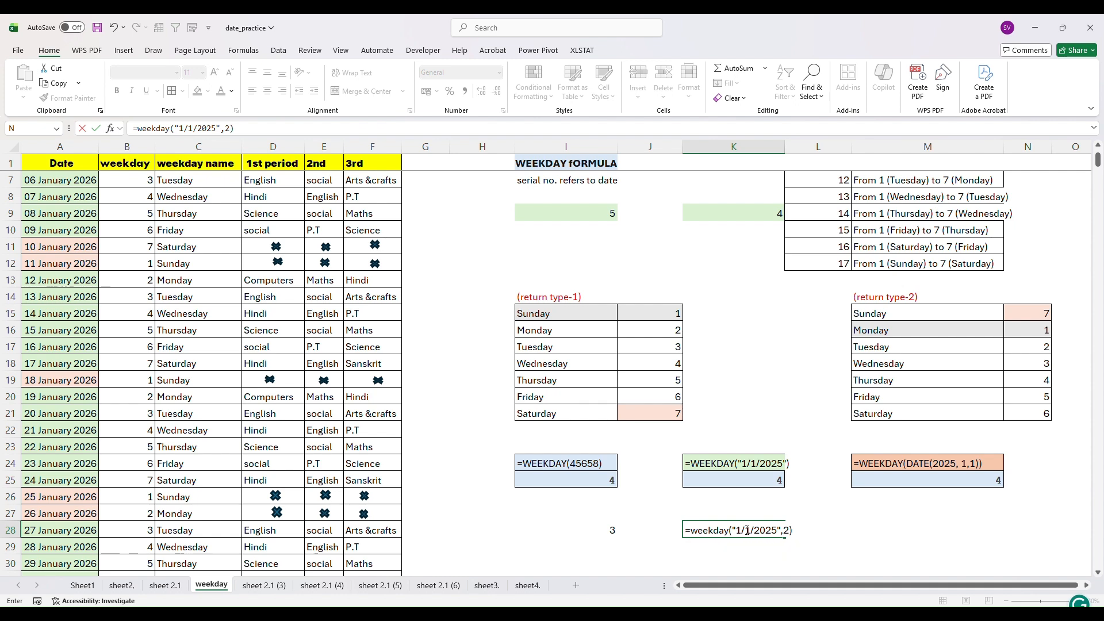
key(Return)
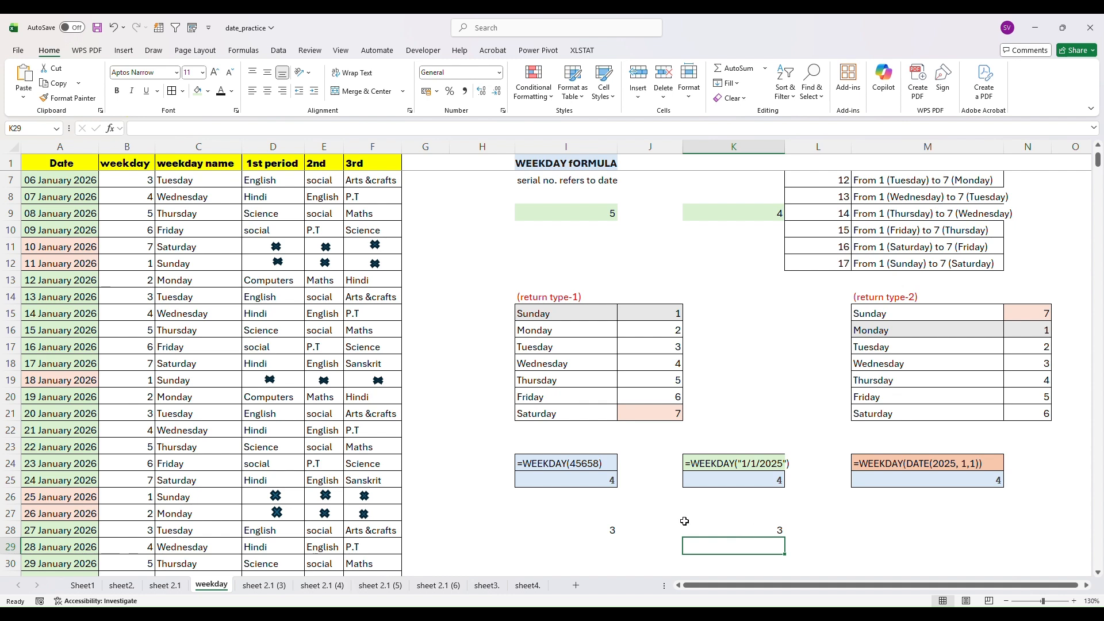
Compare the I28 and K28 results with the type-1 result in I25 and Wednesday's number in the return type-2 table
click(613, 527)
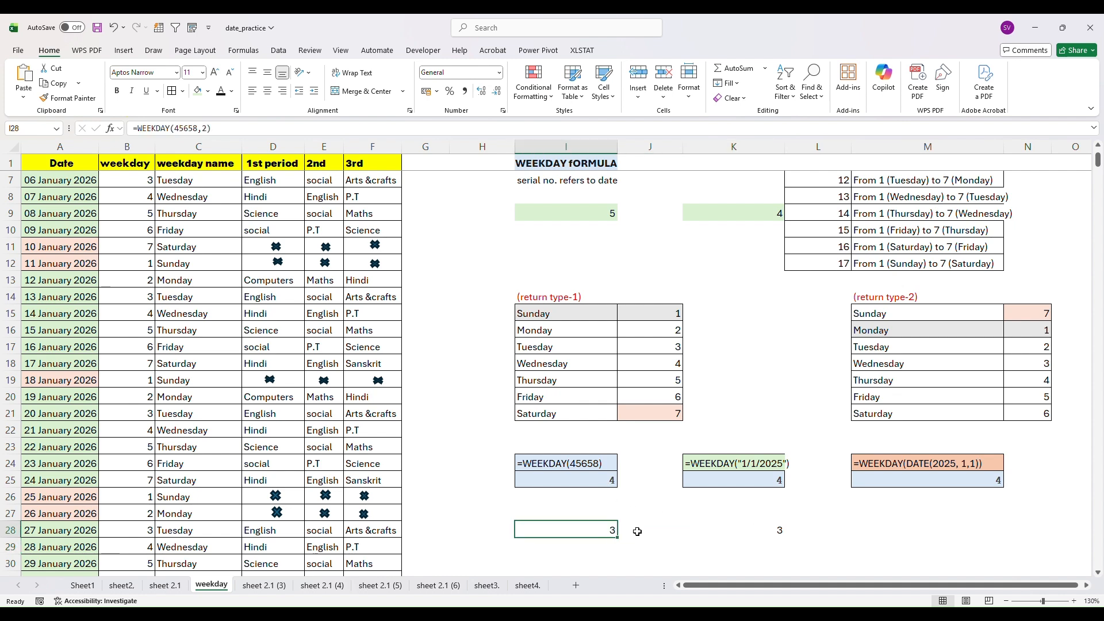
click(719, 528)
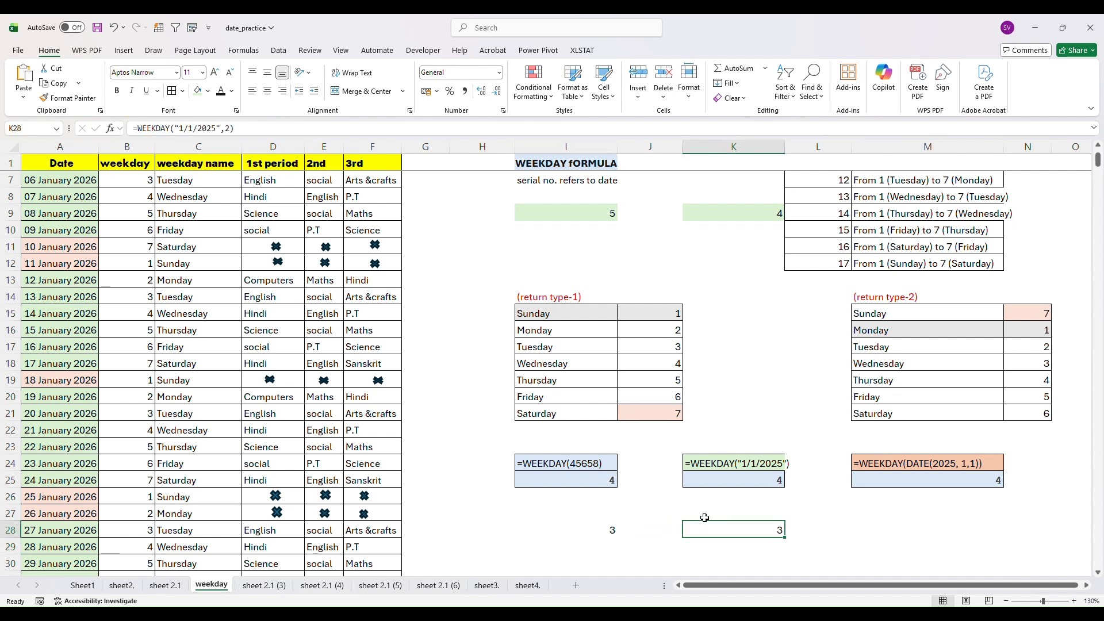
click(593, 477)
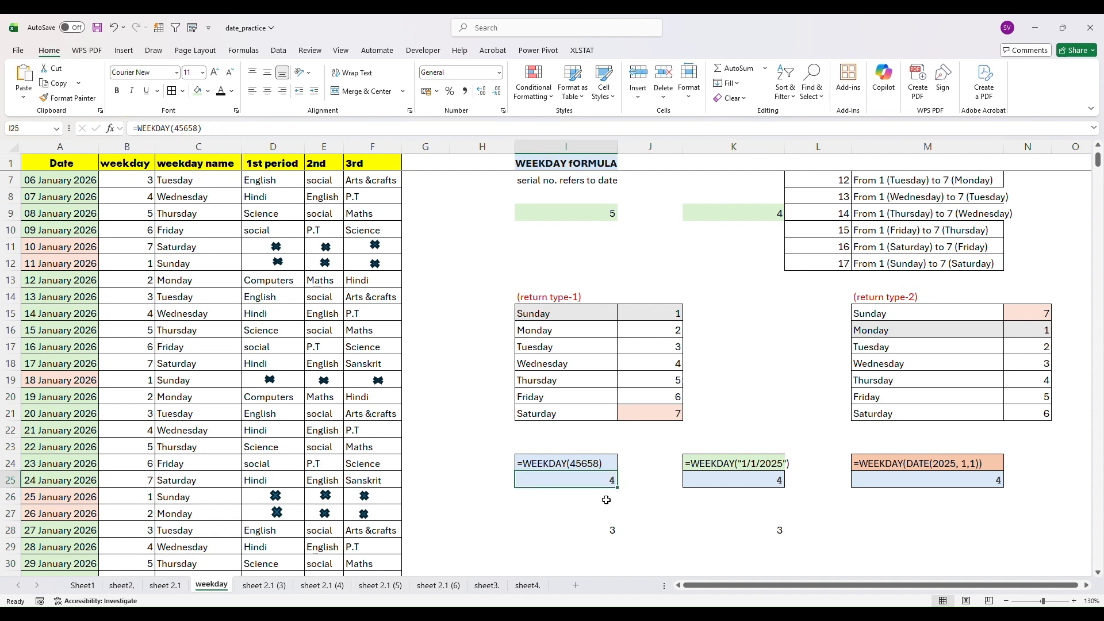
click(614, 530)
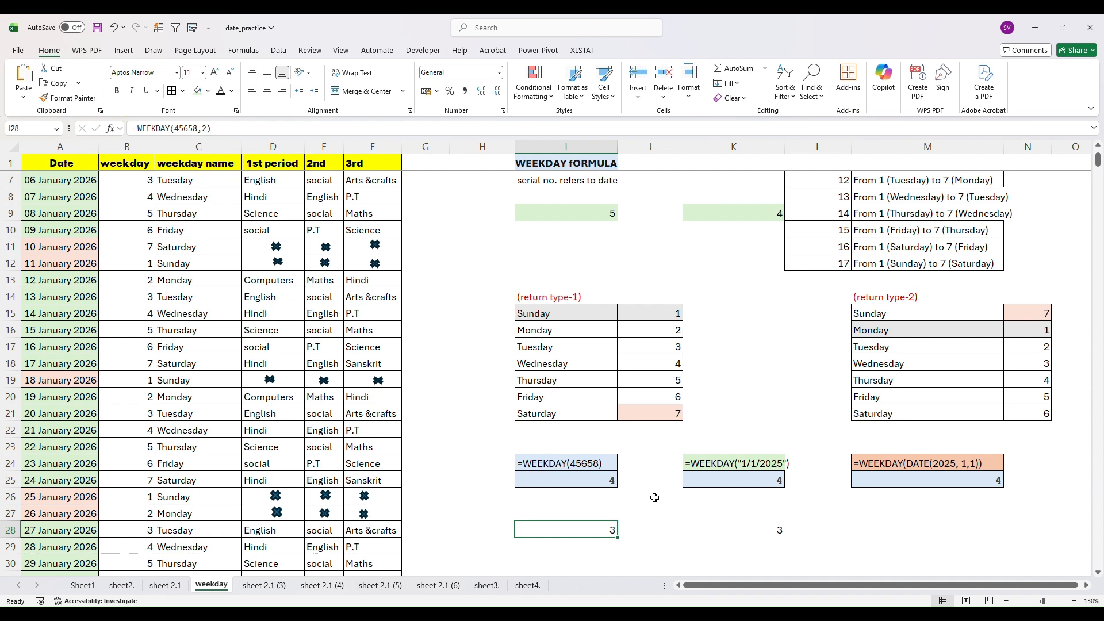
click(947, 363)
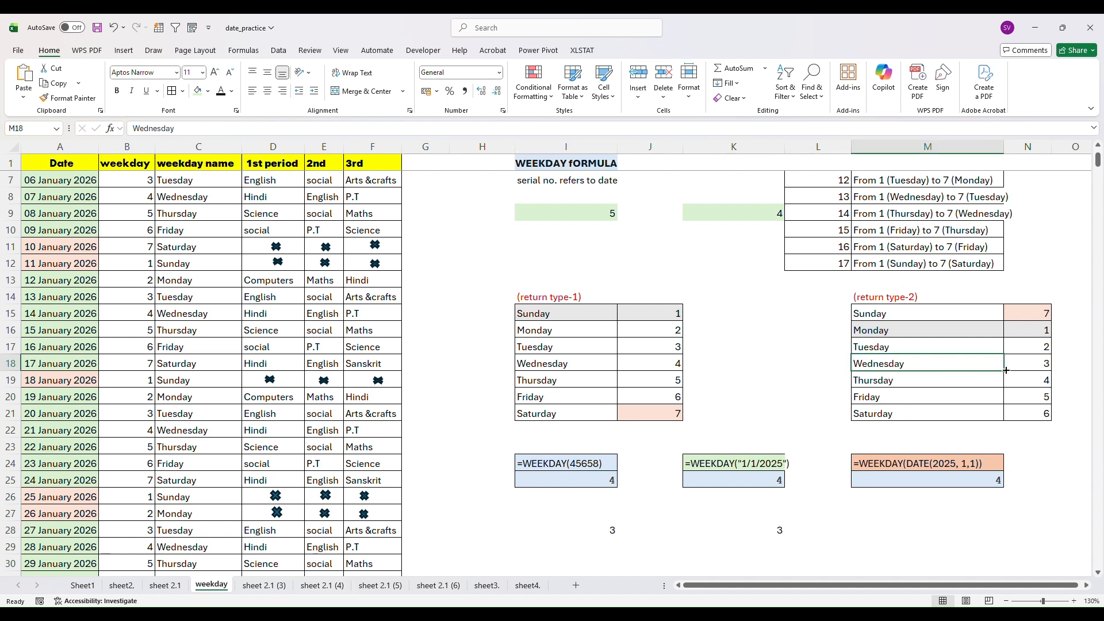
click(1038, 366)
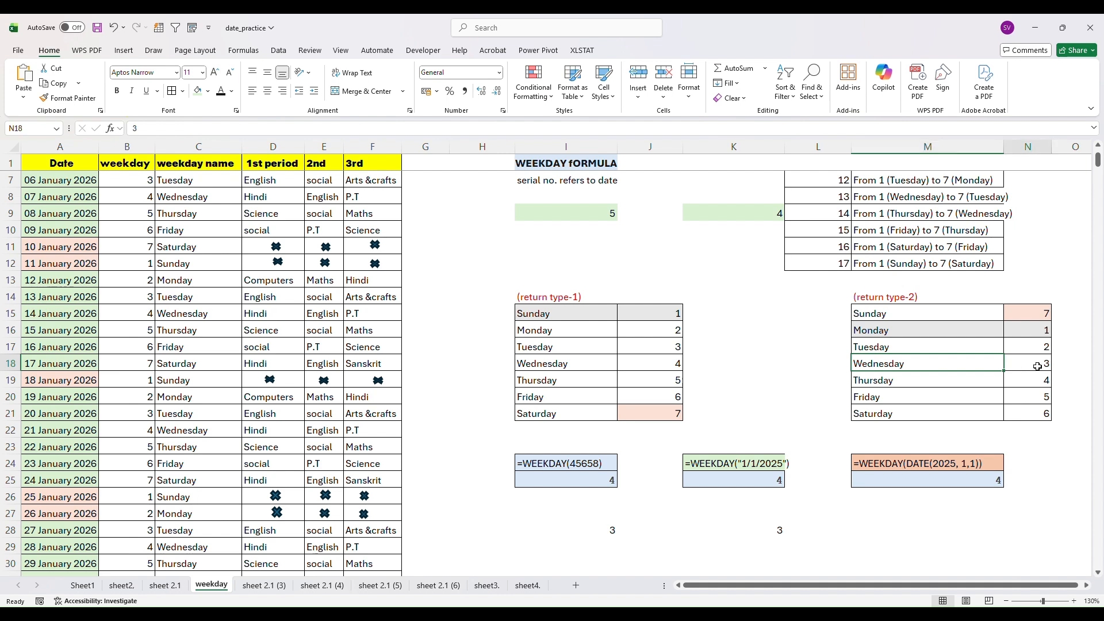
click(888, 527)
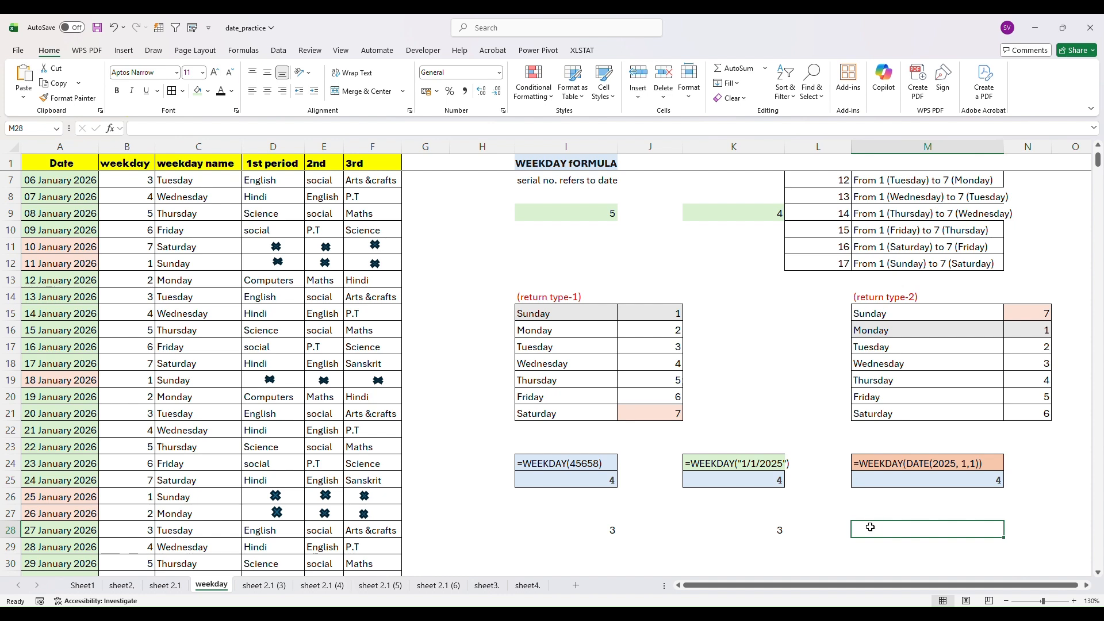
Enter =WEEKDAY(DATE(2025,1,1),3) in M28, building the date with DATE and using return type 3
text(=w)
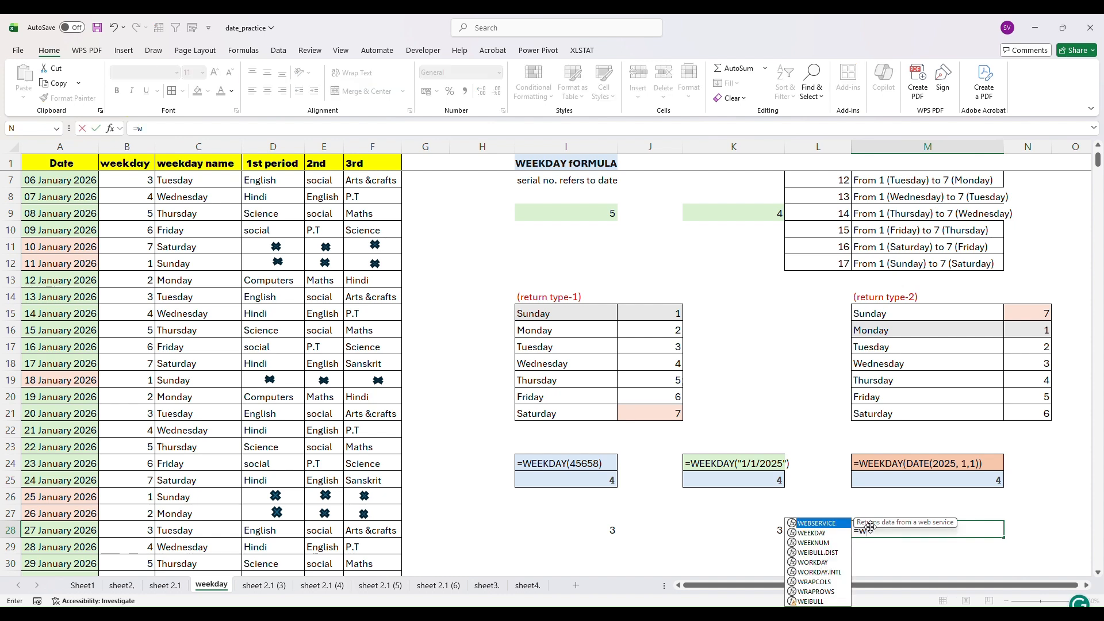
text(eekda)
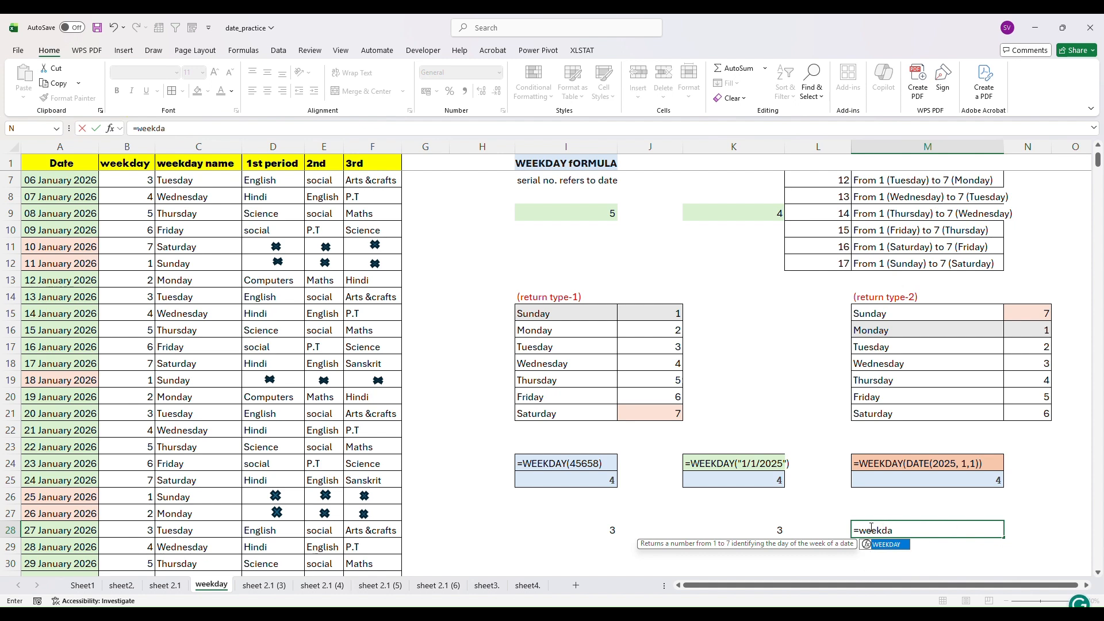
text(y()
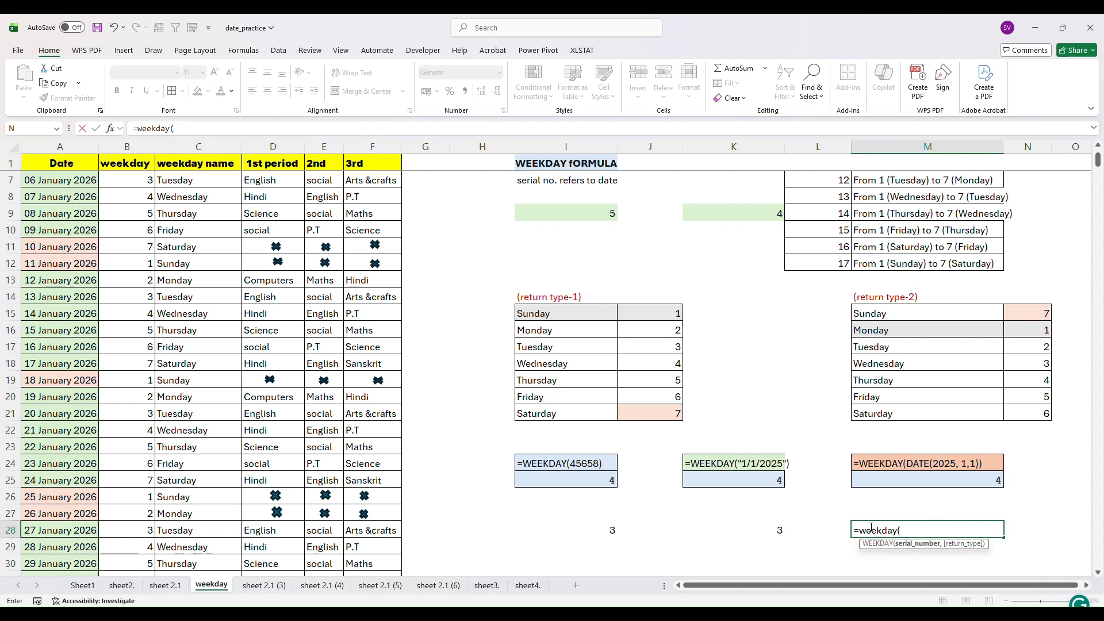
text(Date)
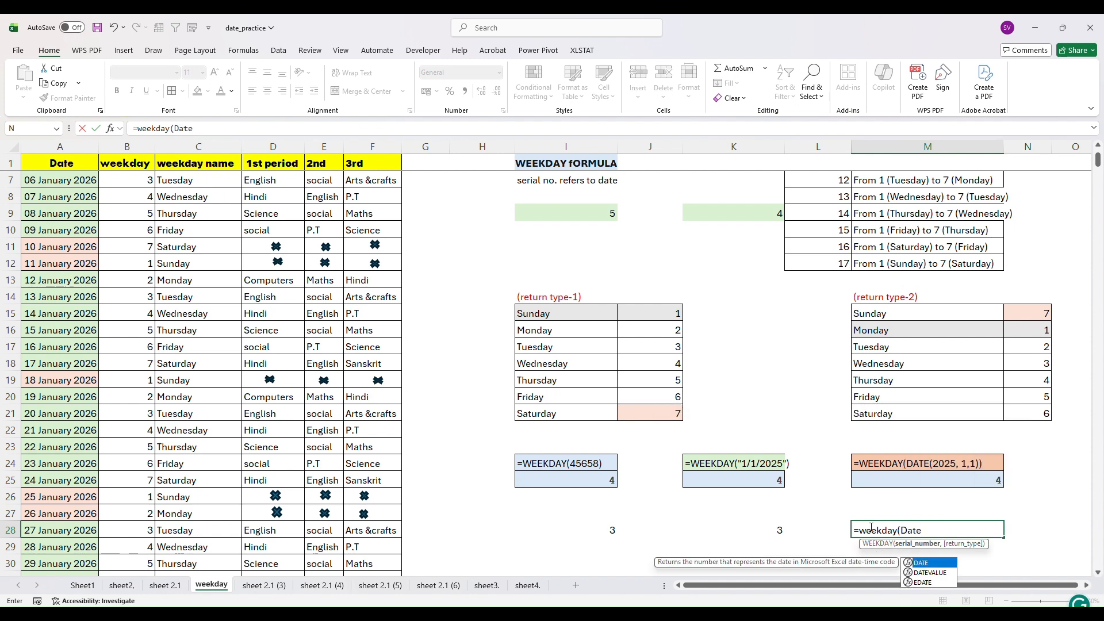
text(()
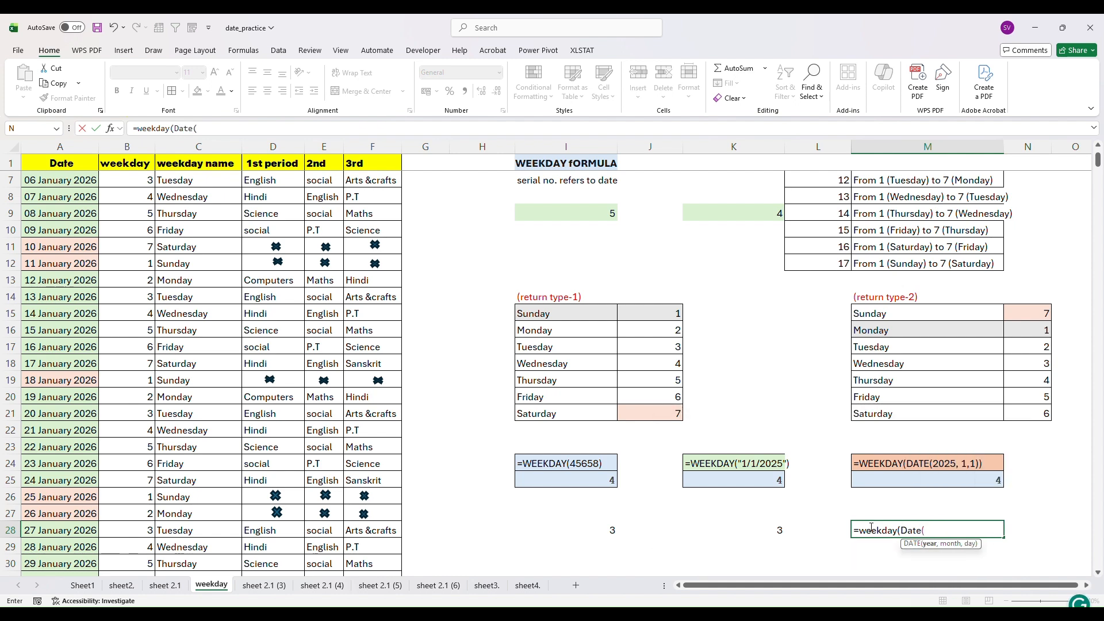
text(2025,1,1)
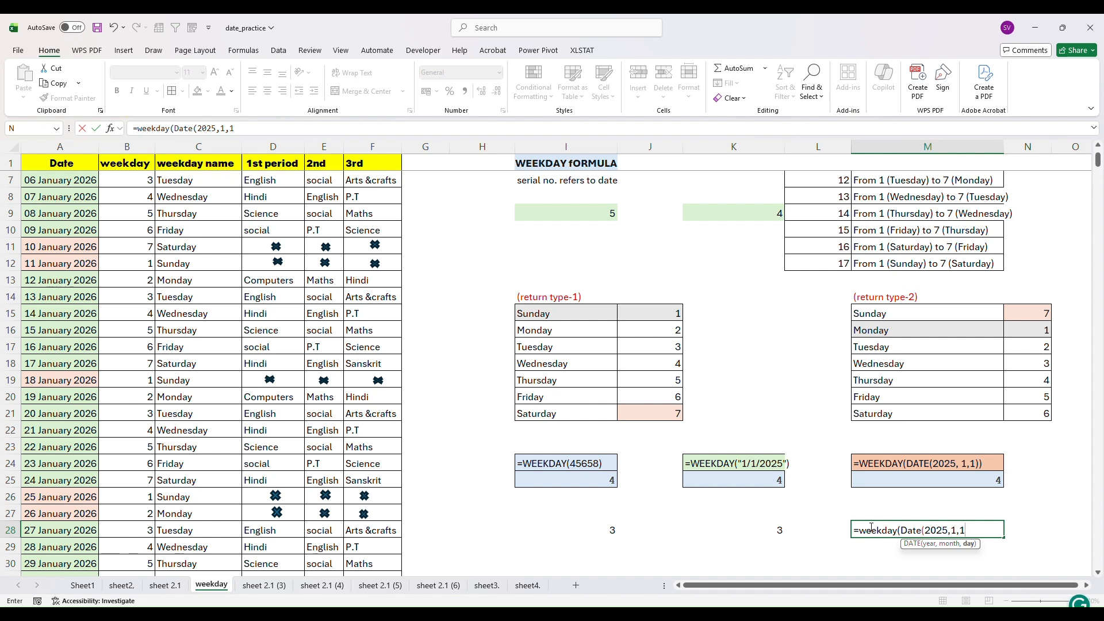
text(),)
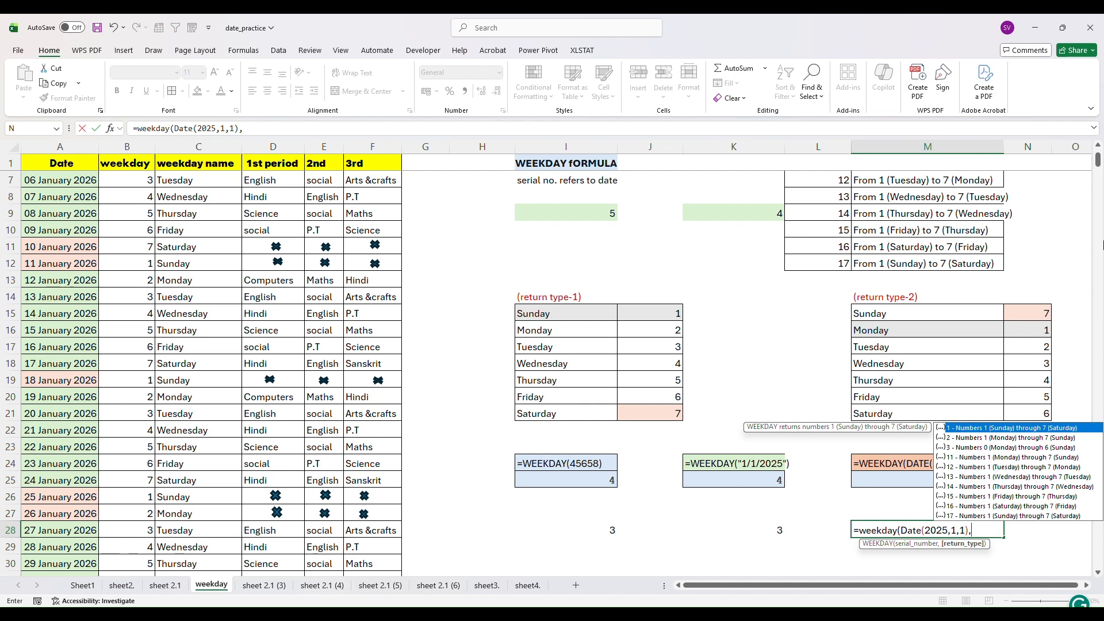
drag(1098, 161, 1097, 158)
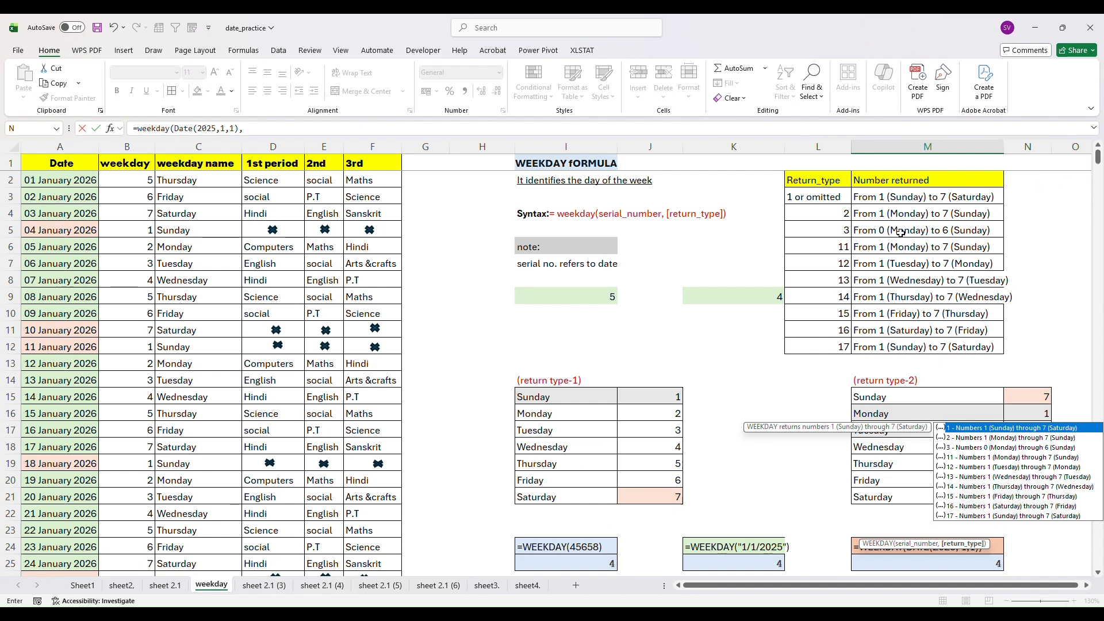
drag(1098, 163, 1099, 171)
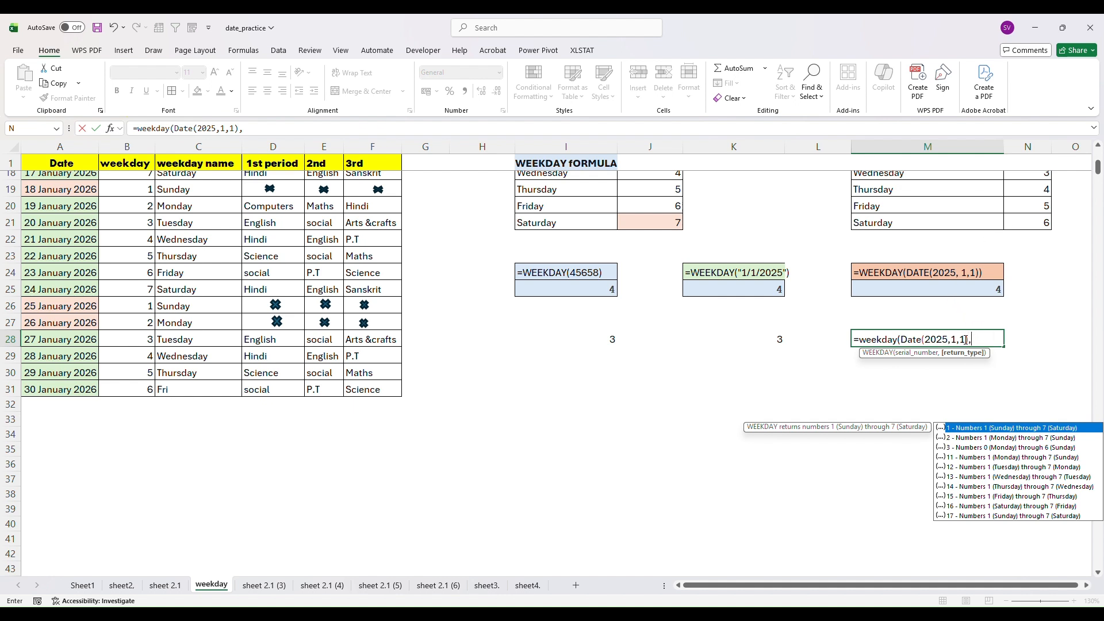
click(966, 339)
click(973, 339)
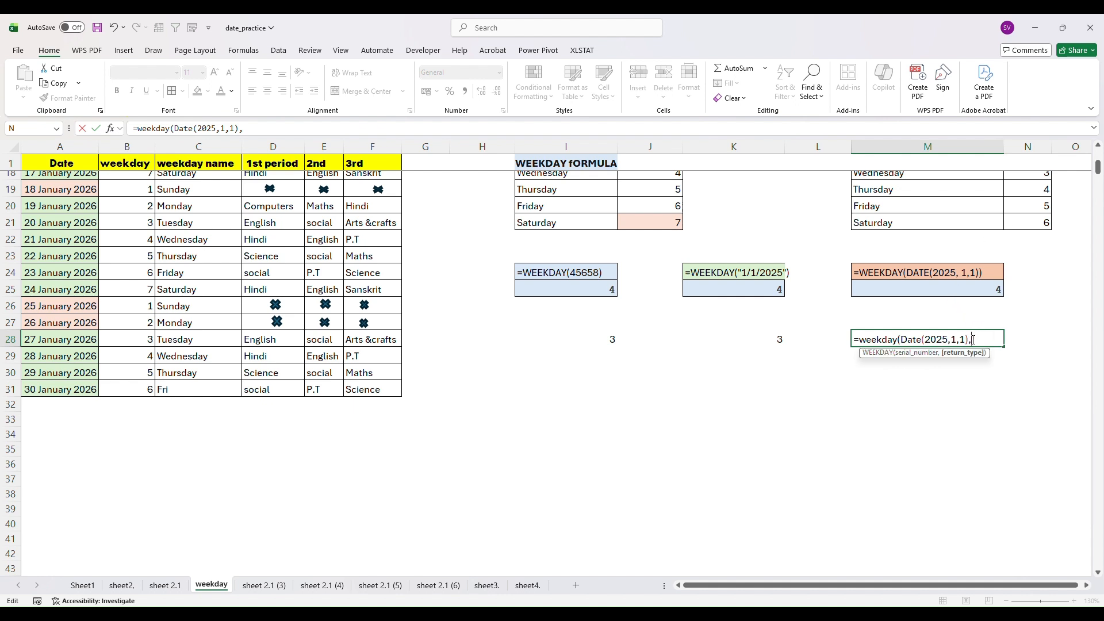
text(3)
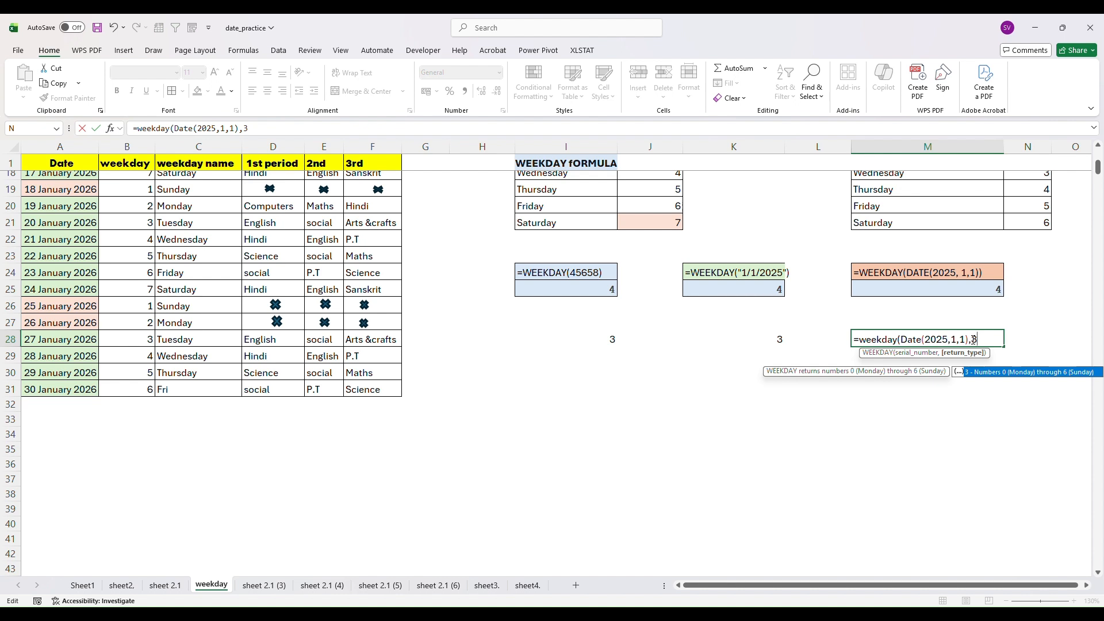
text())
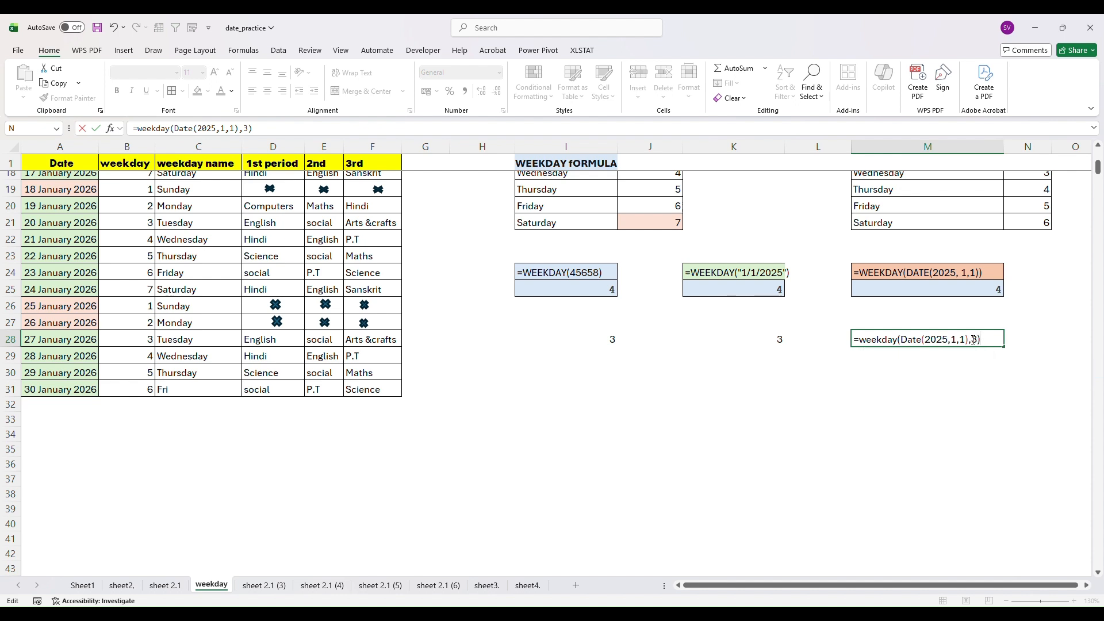
key(Return)
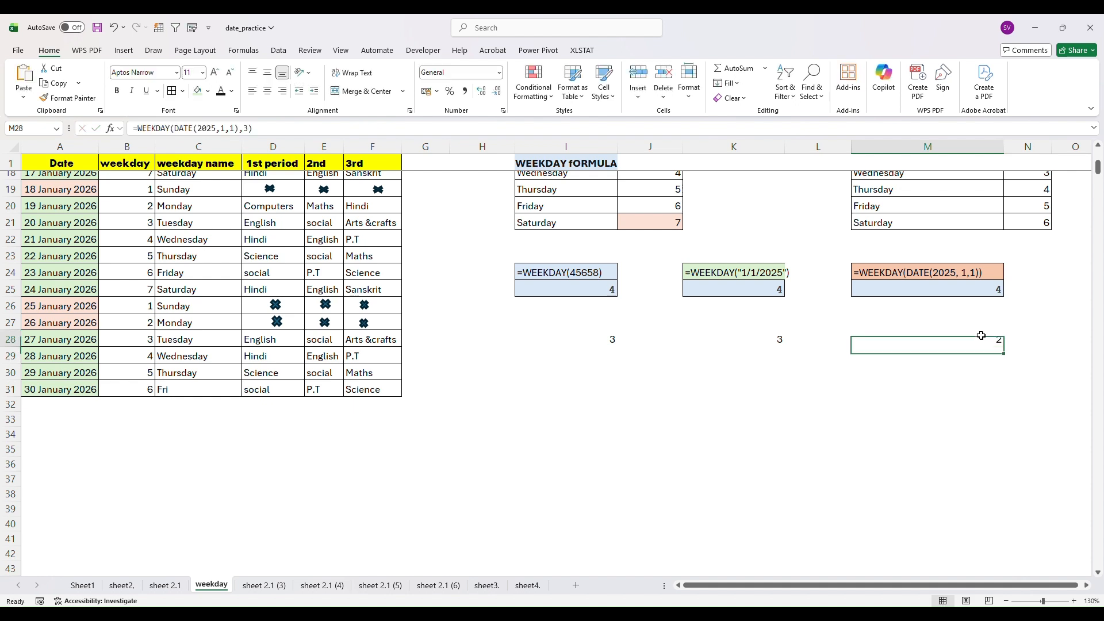
Compare the sample formulas in I25, K24 and M25 with the return type 2 formula in I28
click(588, 291)
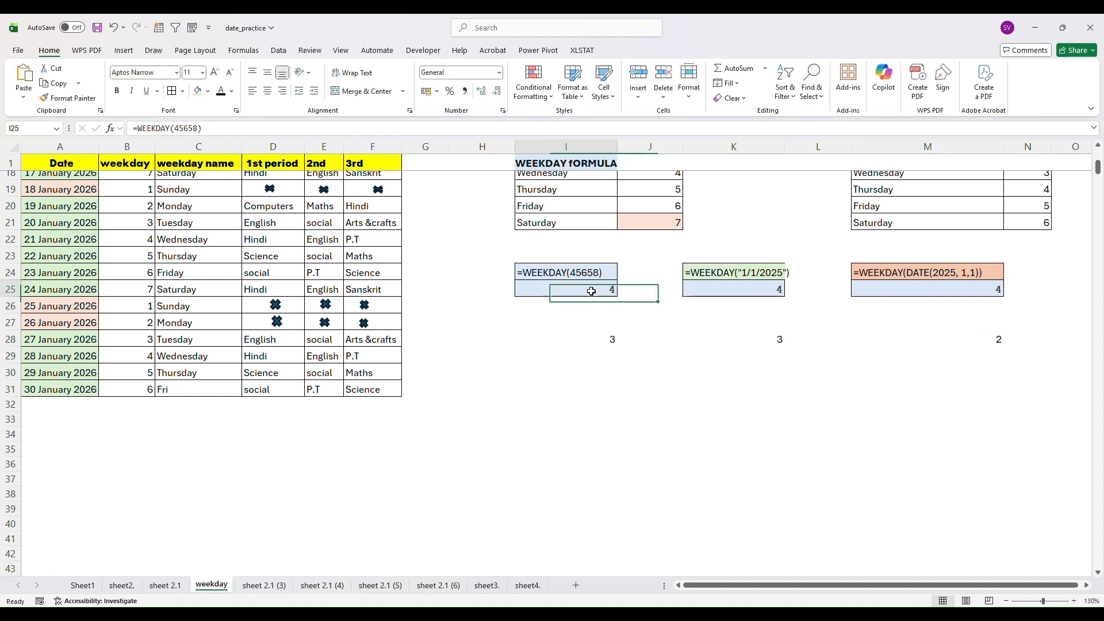
click(727, 283)
click(728, 276)
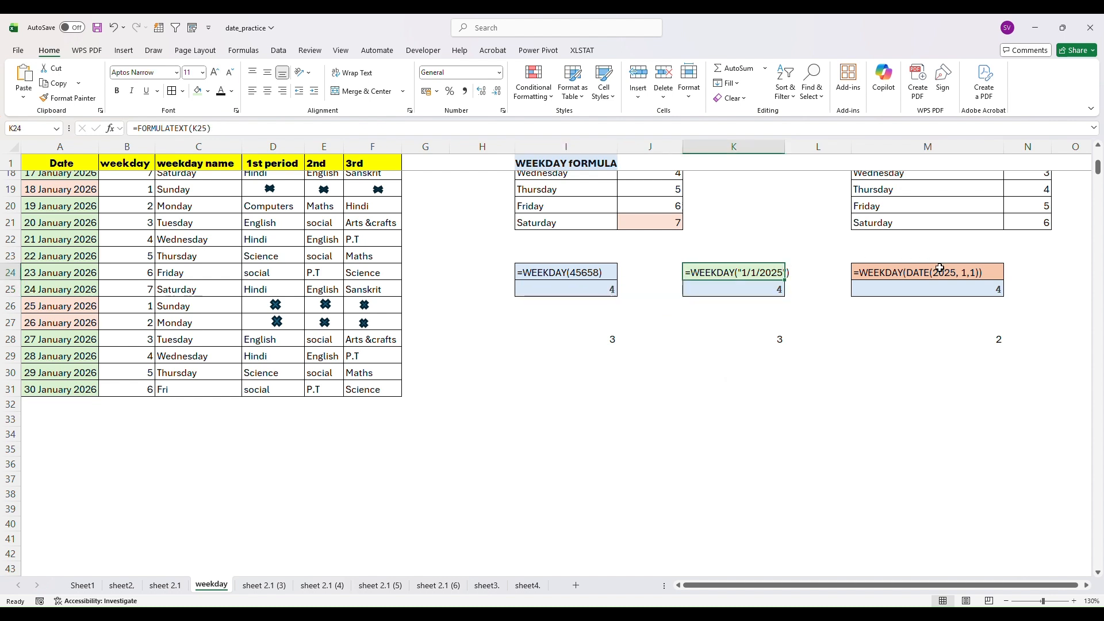
click(928, 289)
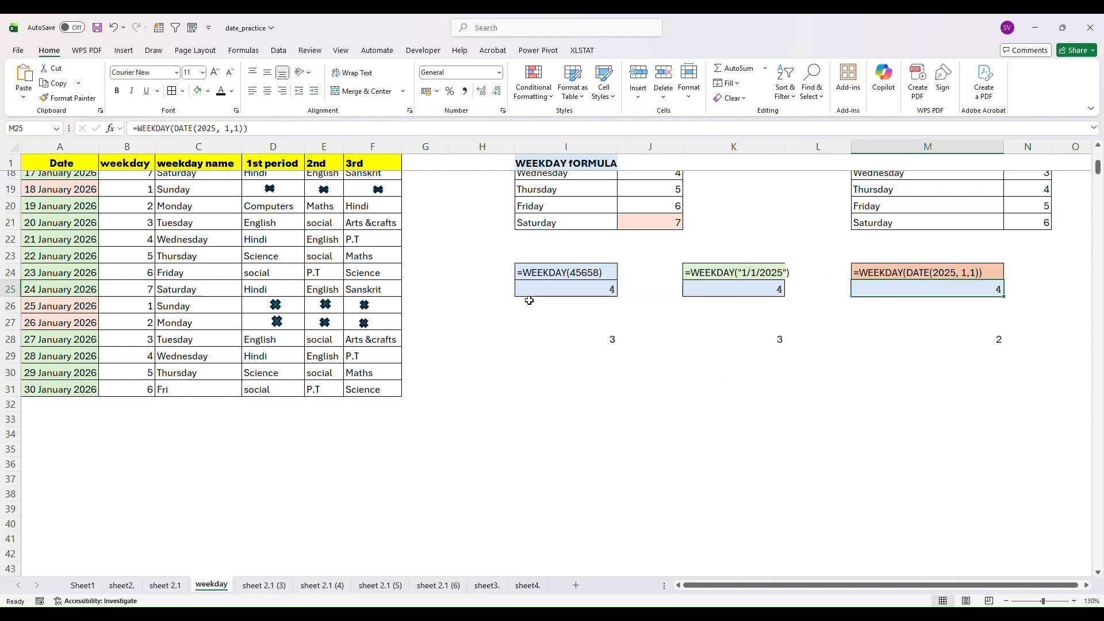
click(576, 339)
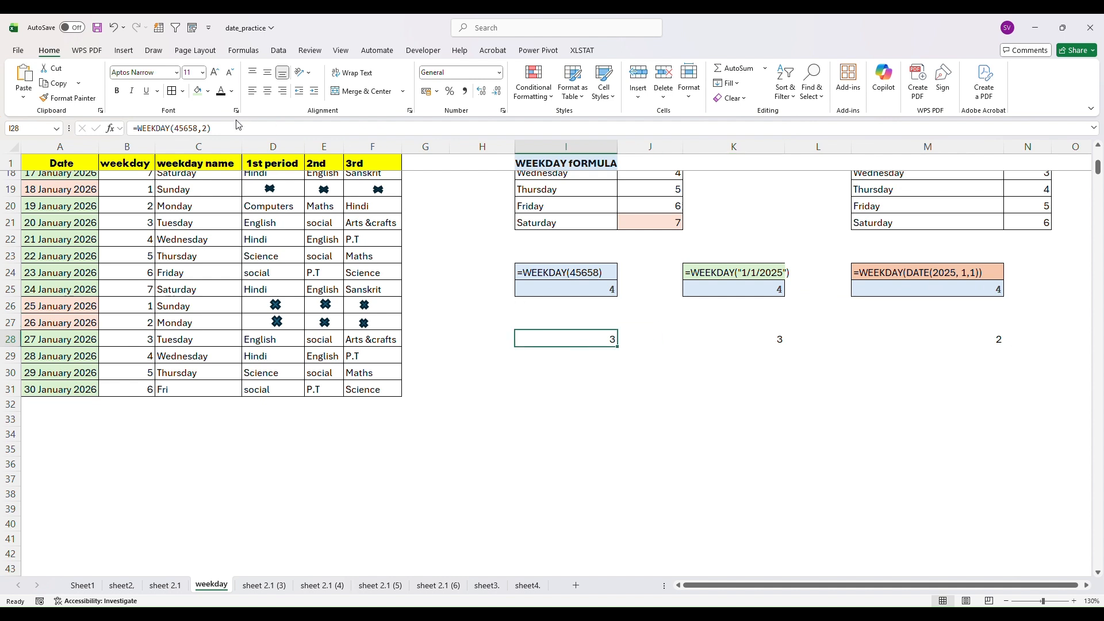
click(133, 128)
drag(133, 127, 211, 128)
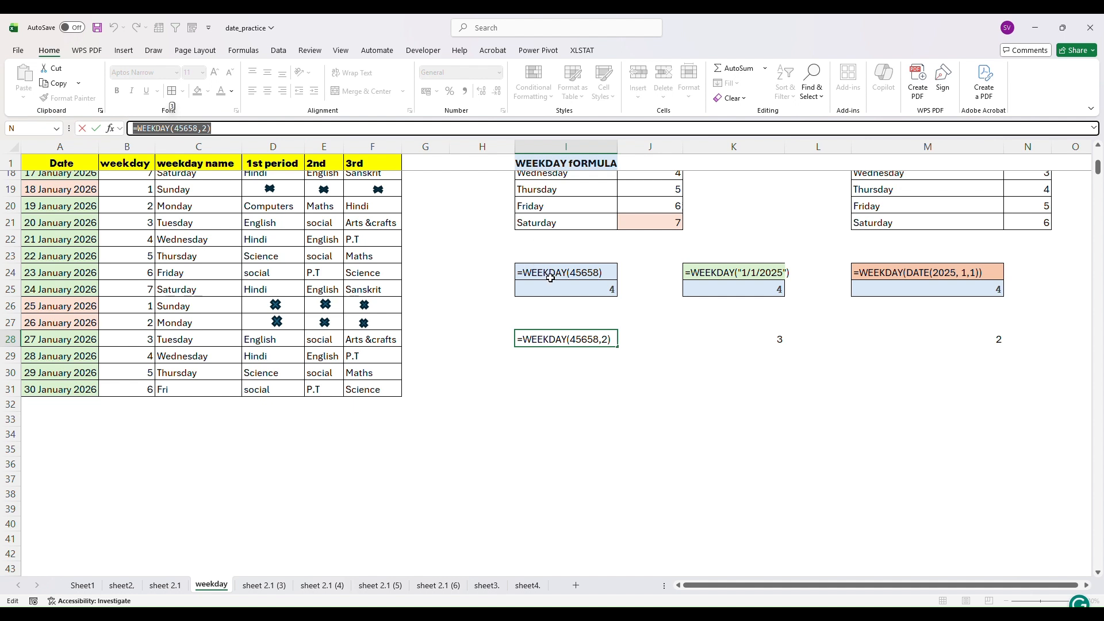
text(=)
click(633, 388)
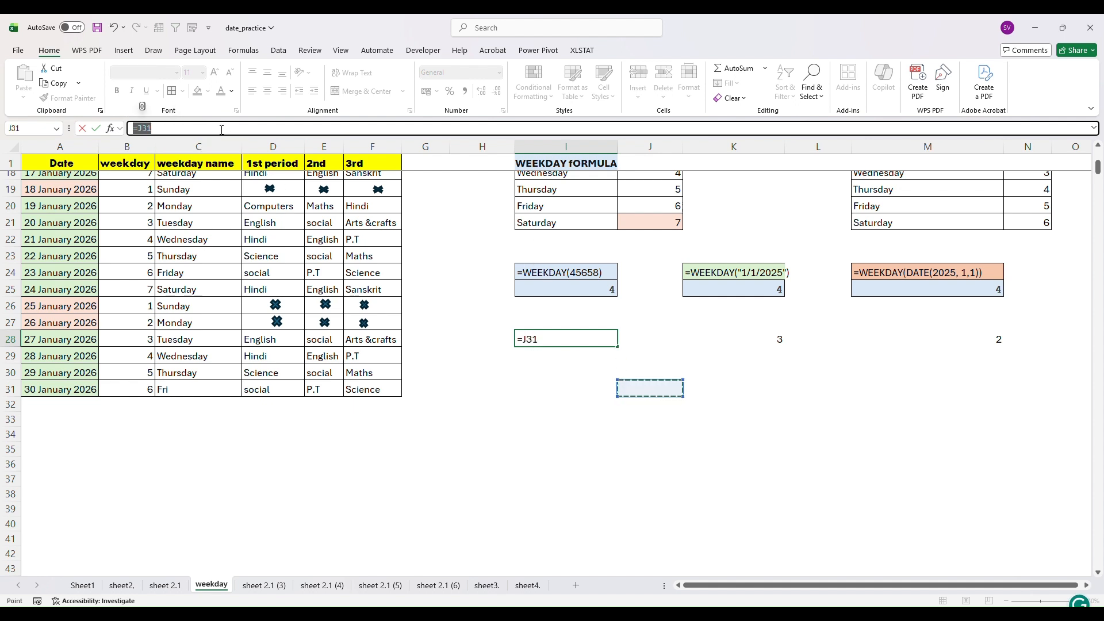
key(F2)
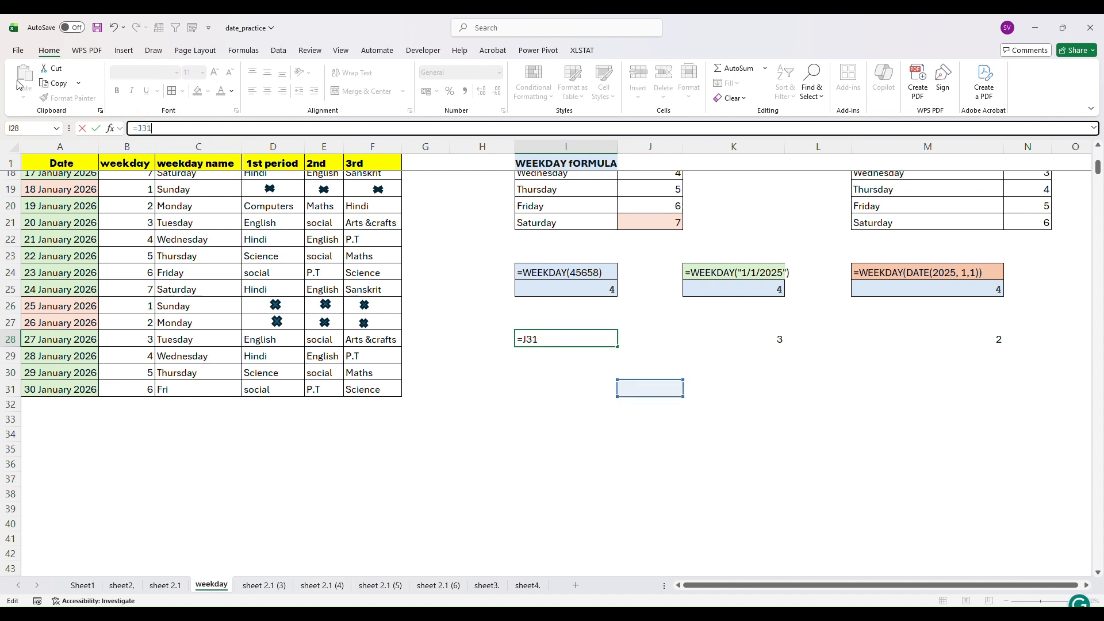
click(113, 28)
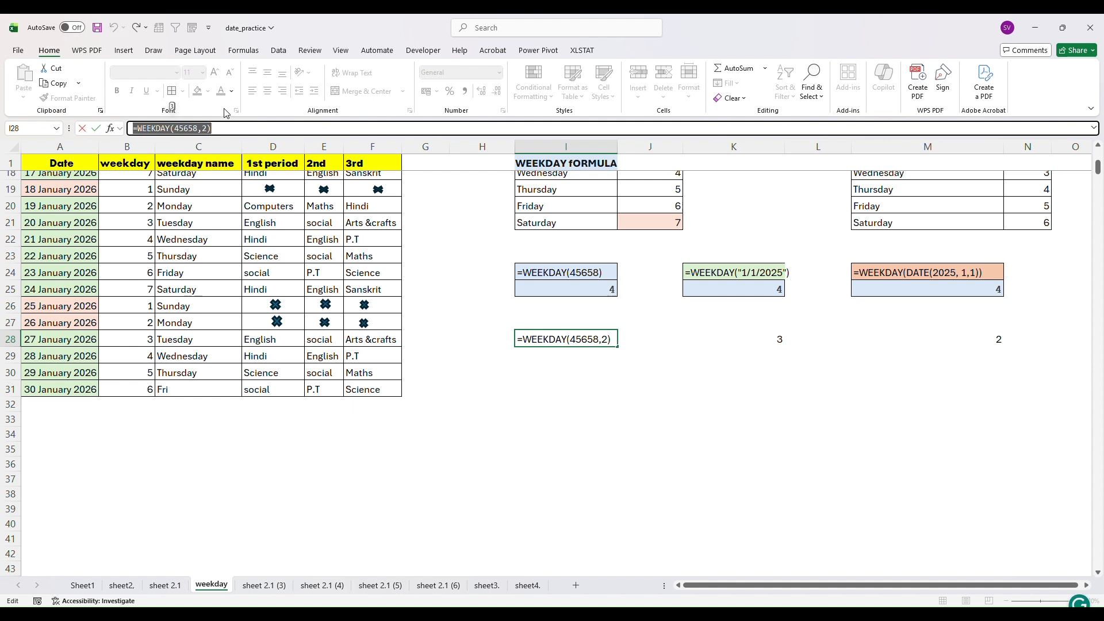
click(226, 126)
key(Return)
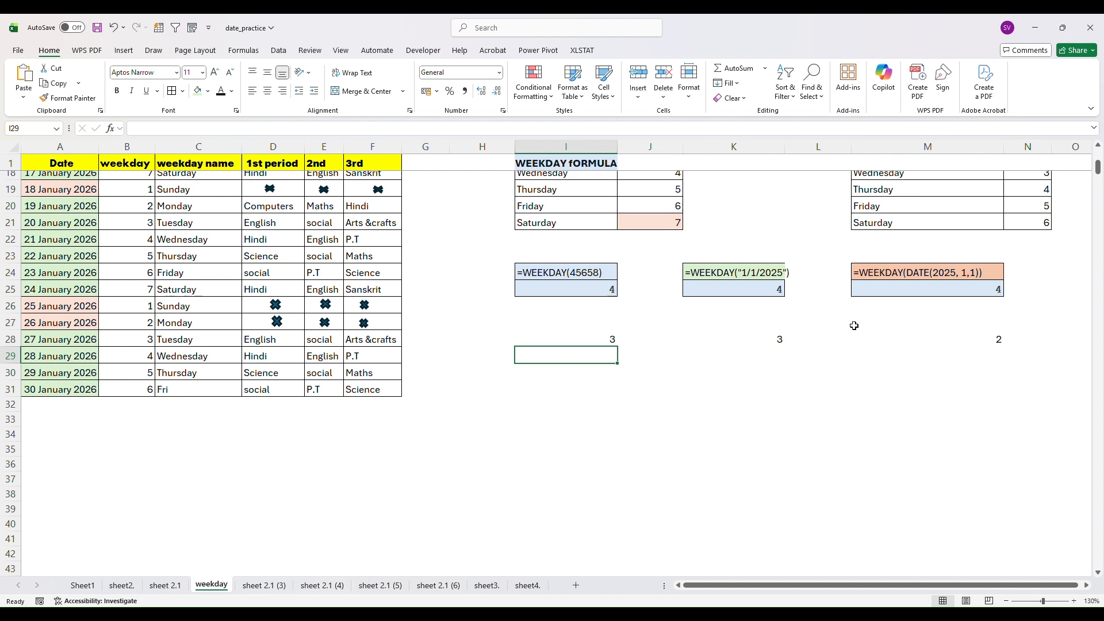
Review the M28 formula and check its return type 3 against the Return_type reference table
click(997, 340)
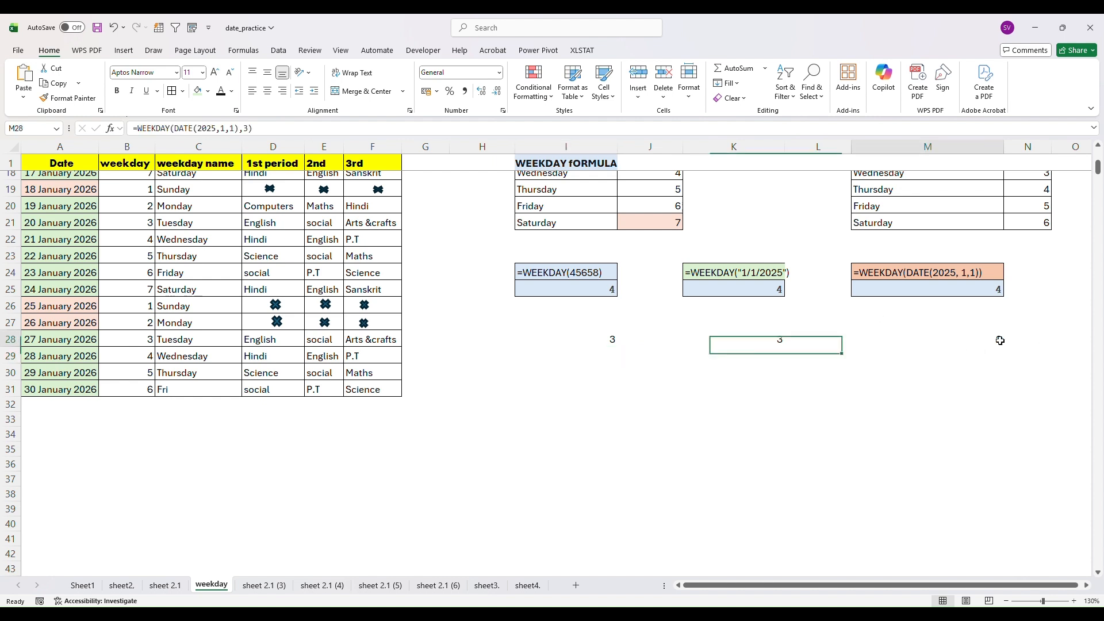
click(245, 125)
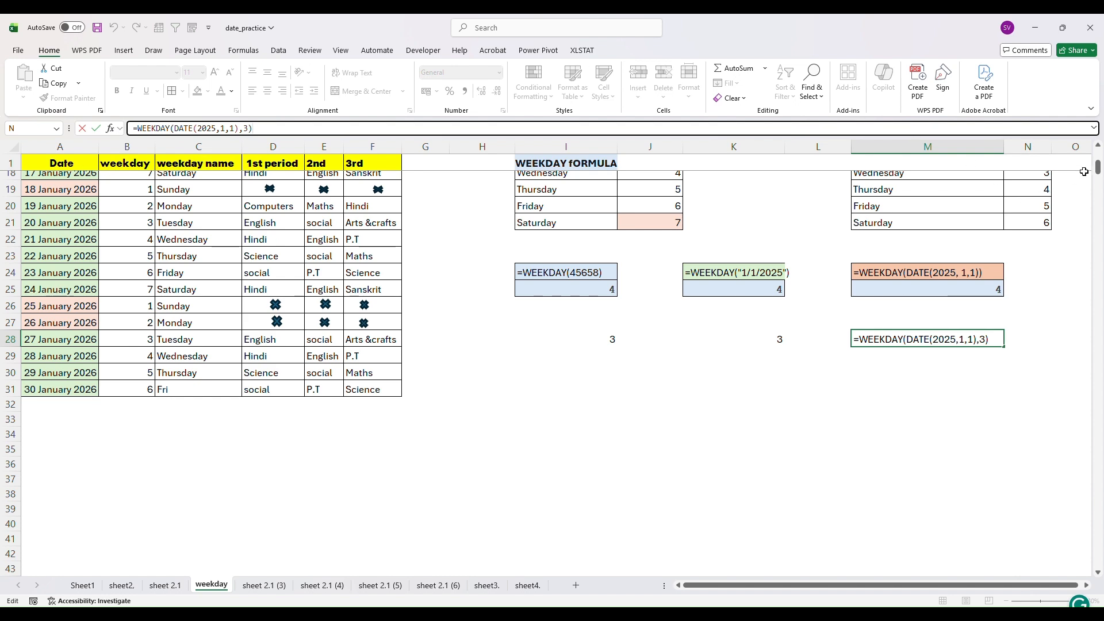
drag(1099, 172, 1100, 161)
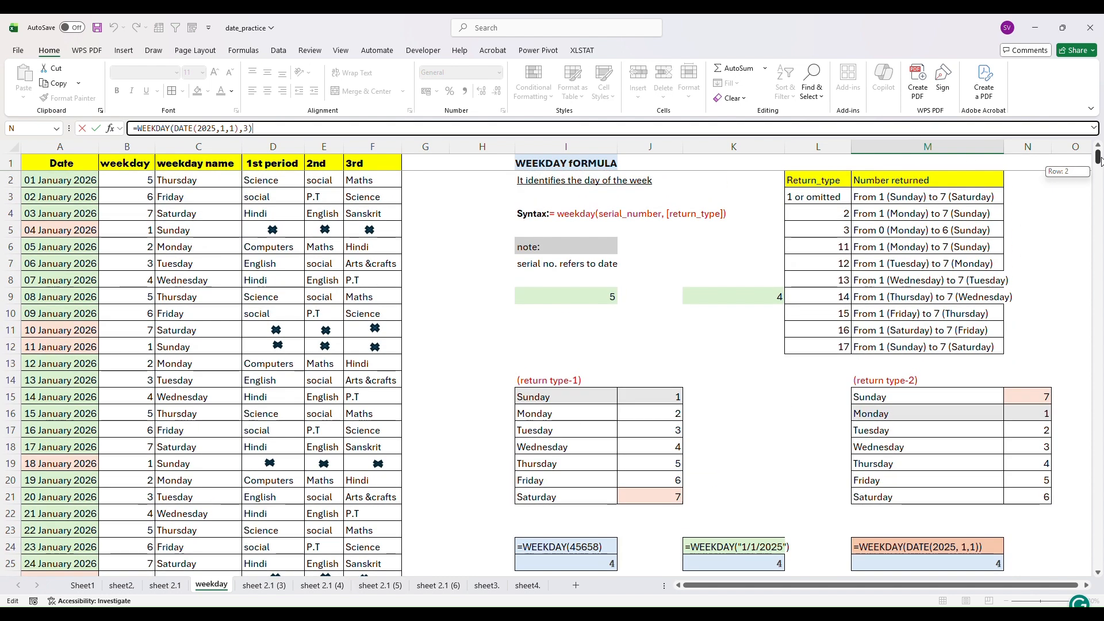